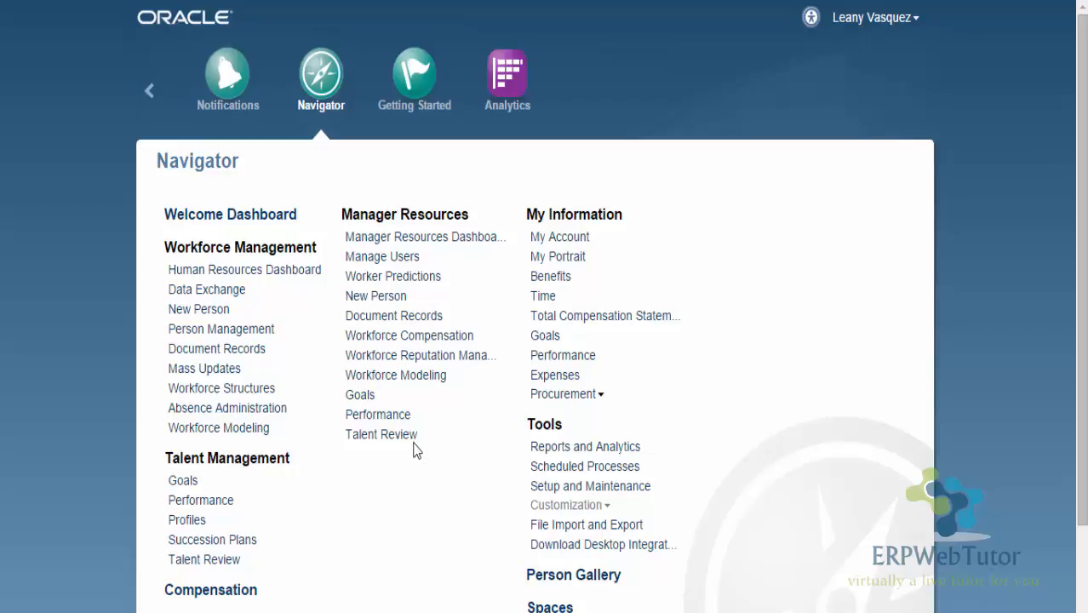
Open the Compensation work area and start the Transfer Workforce Compensation Data to HR batch process
click(236, 596)
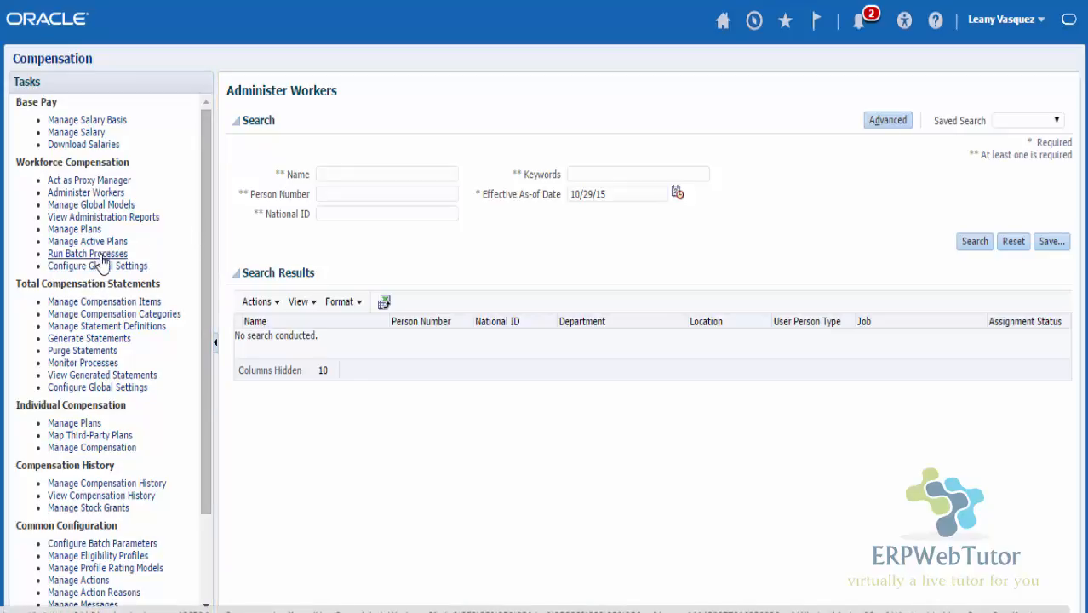
click(93, 254)
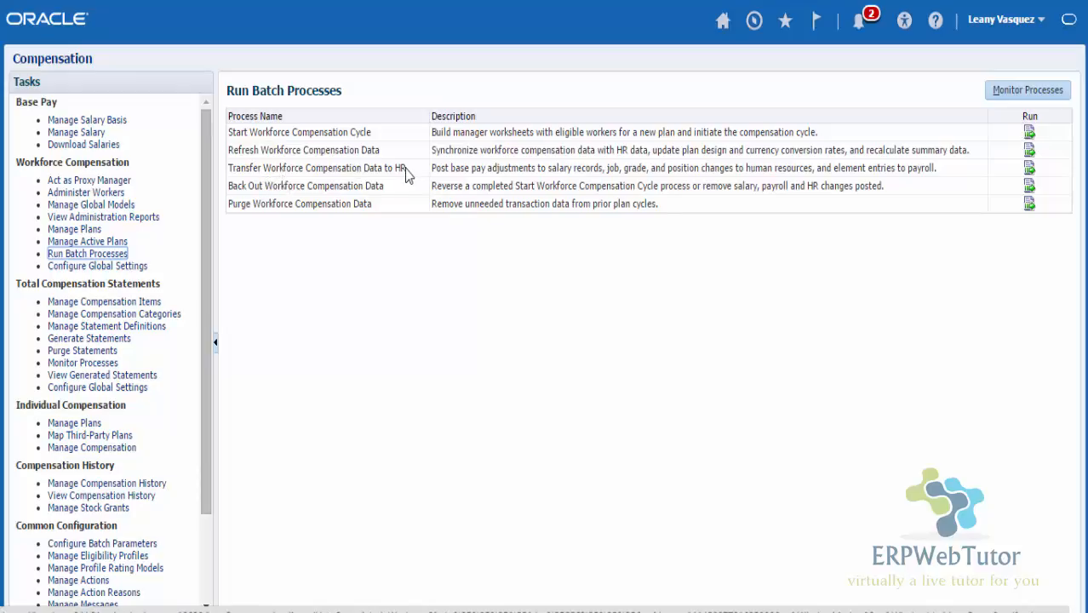
click(1028, 173)
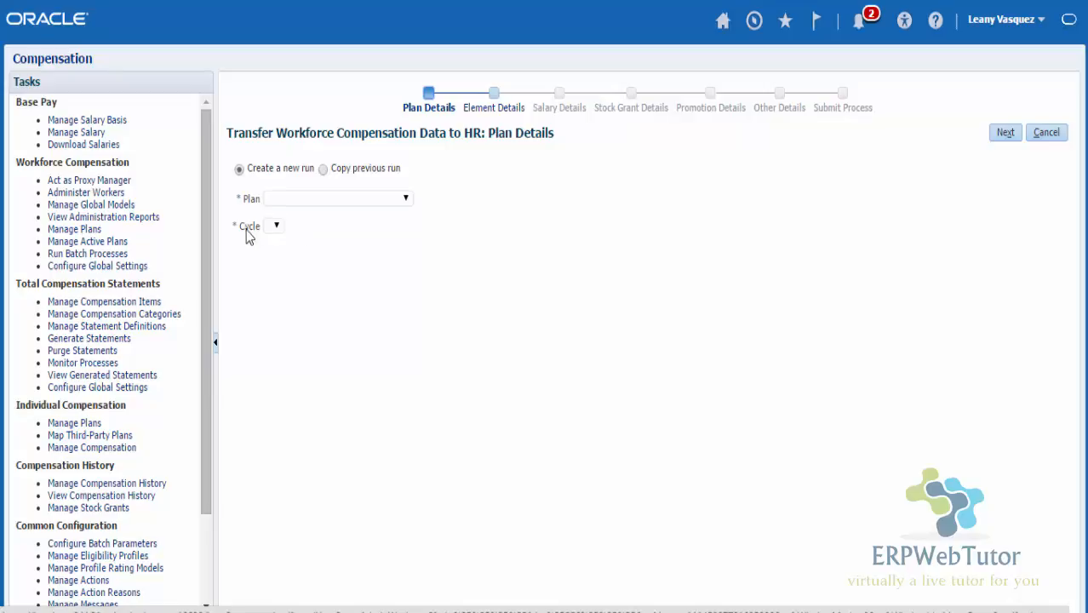
Choose AM Annual Comp Plan with the 2015 cycle for a new run and view its assignment statistics
click(406, 197)
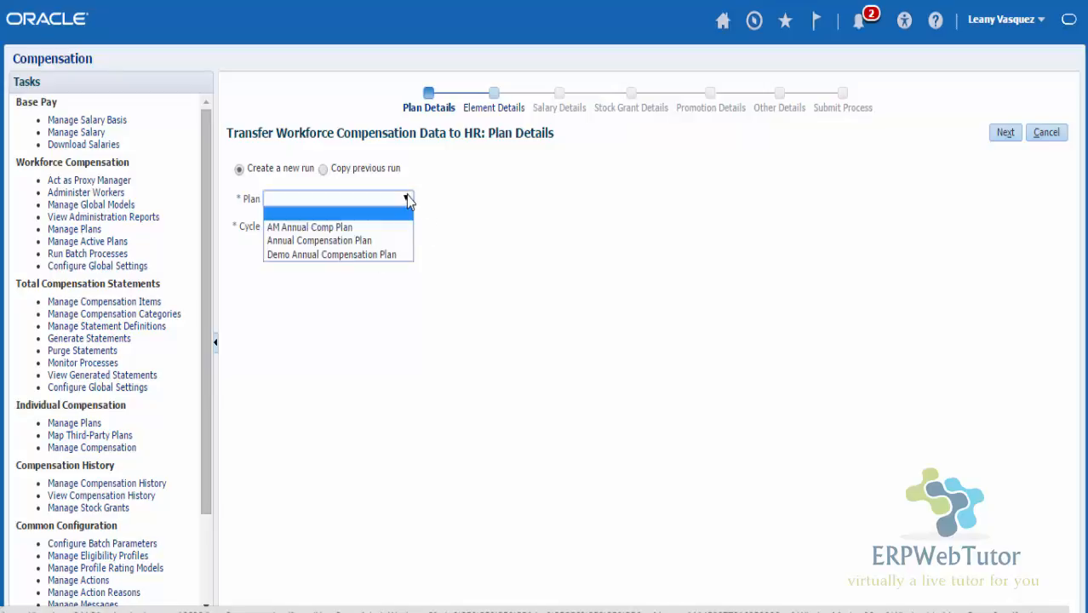
click(347, 227)
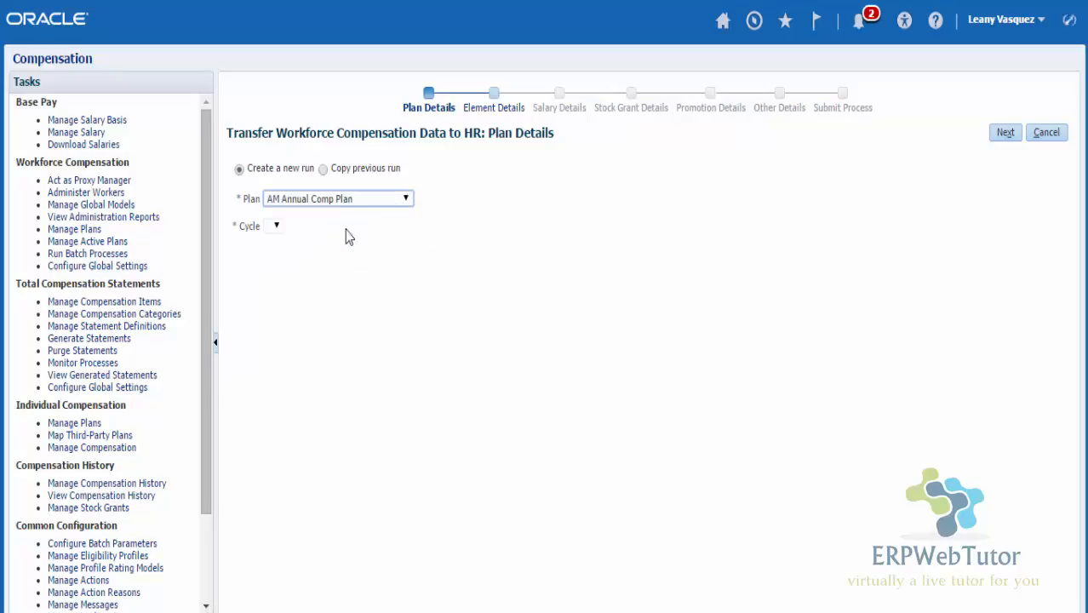
click(286, 227)
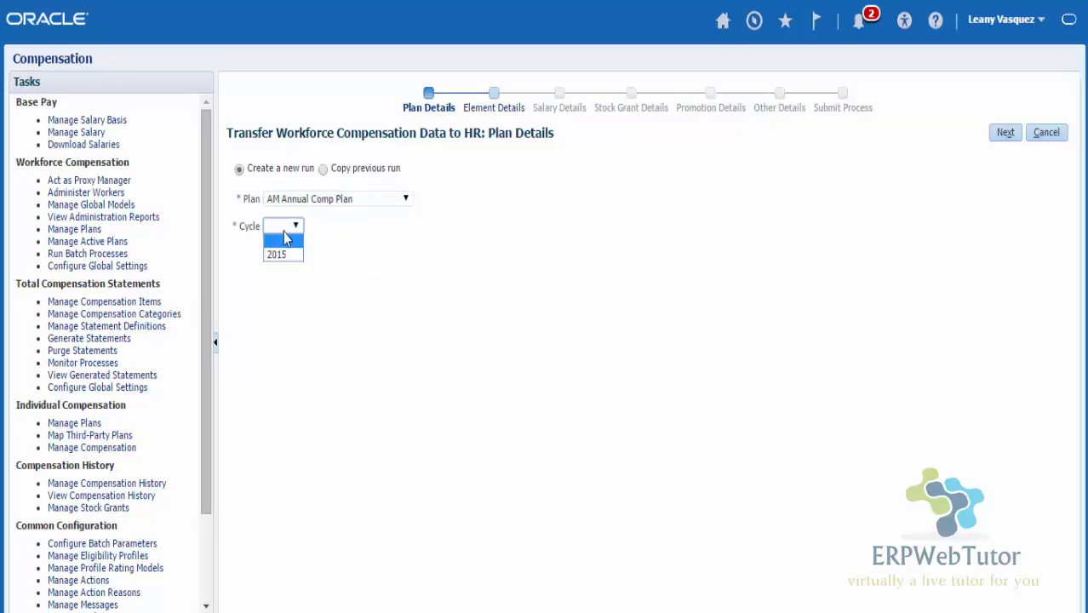
click(281, 256)
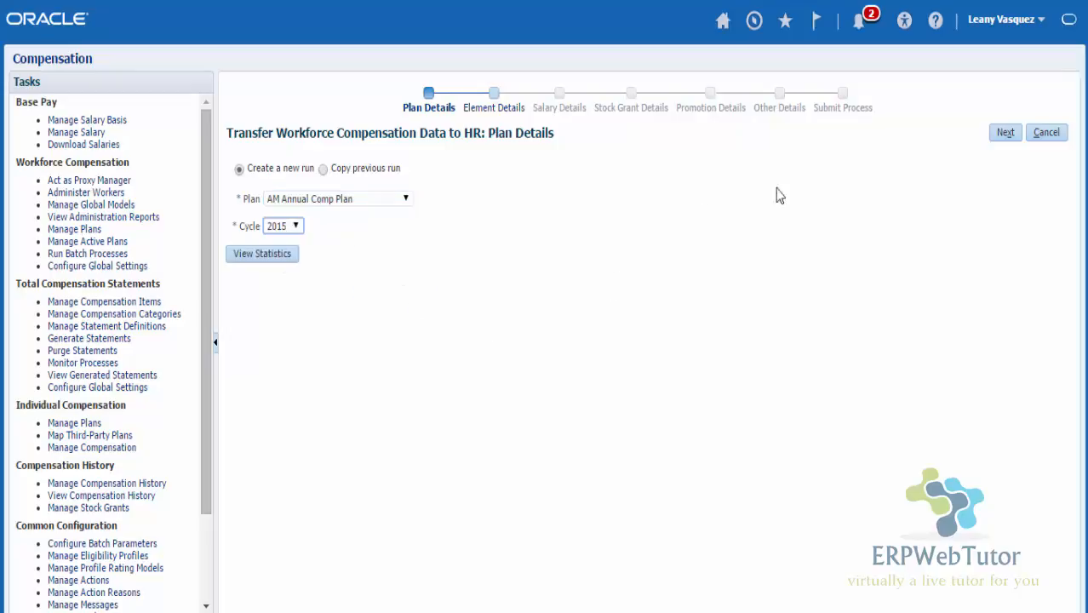
click(290, 253)
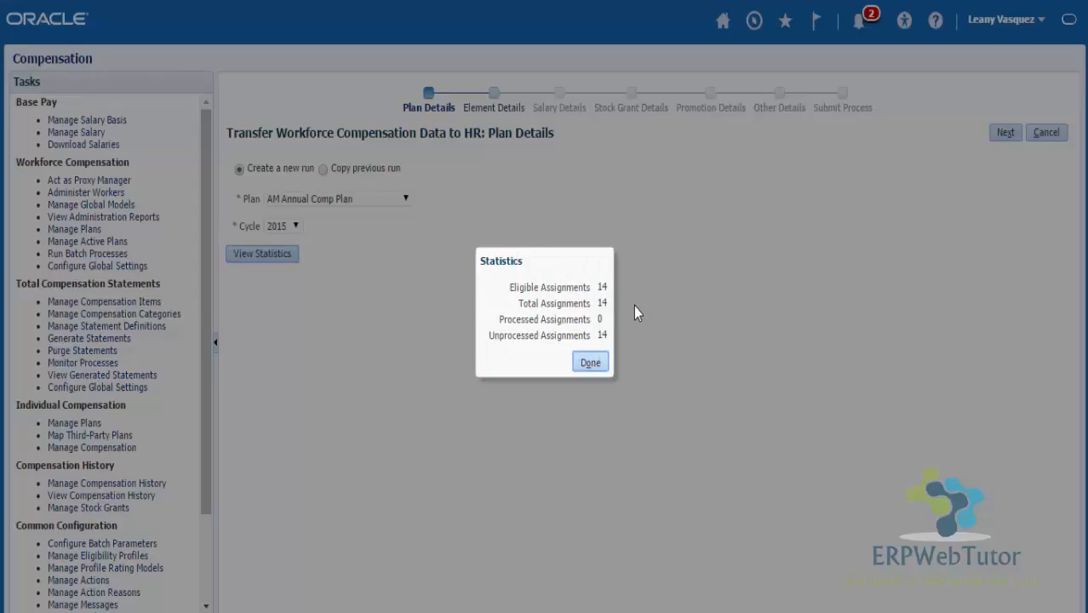
click(592, 364)
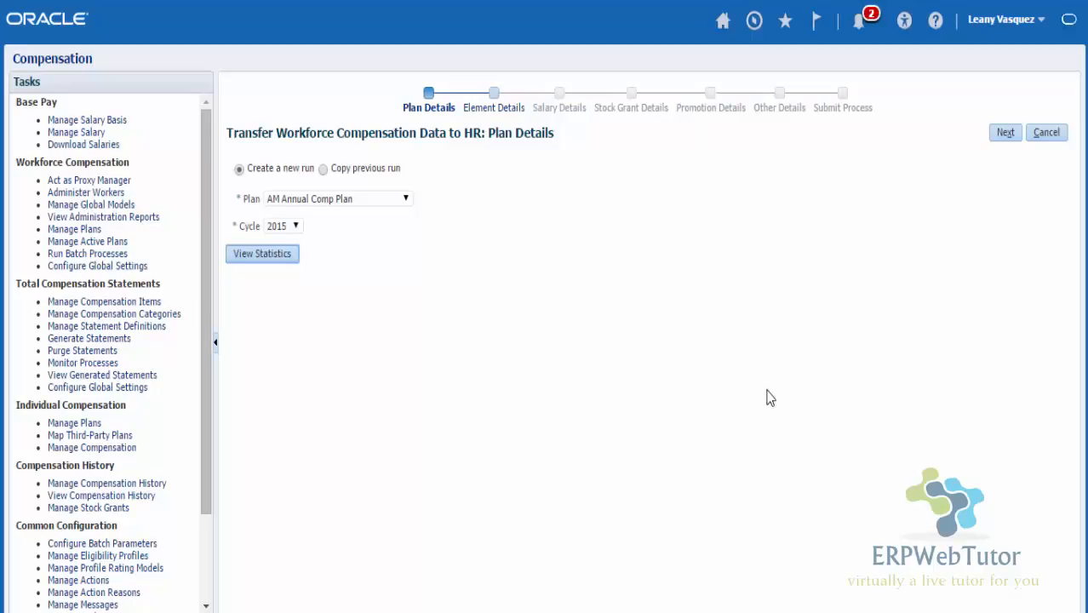
Review the element details of the transfer and try to proceed to the salary details without specific dates
click(1008, 136)
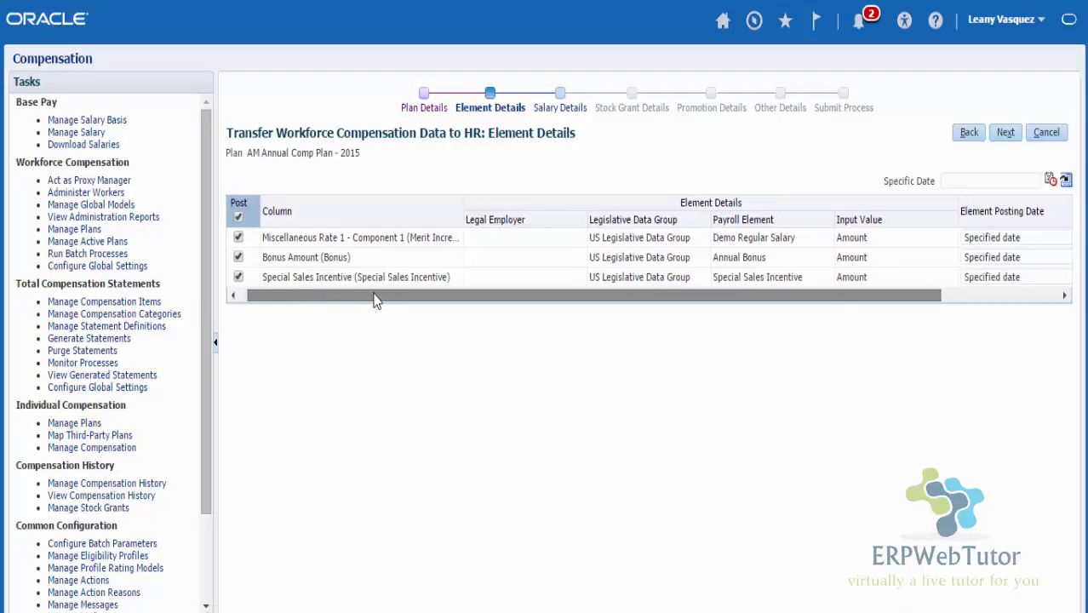
drag(315, 300, 380, 300)
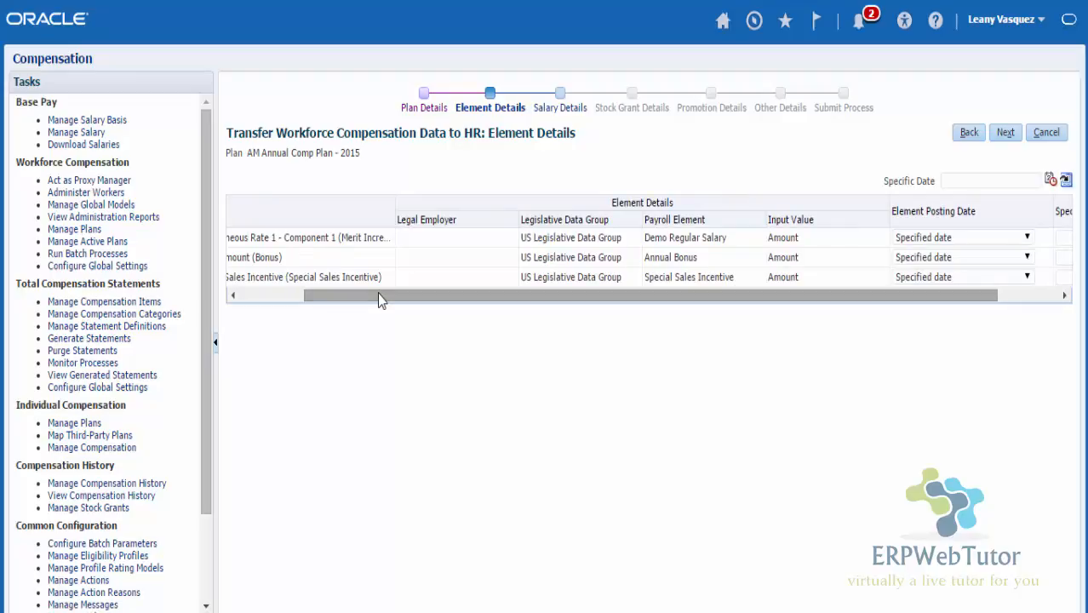
drag(380, 300, 411, 318)
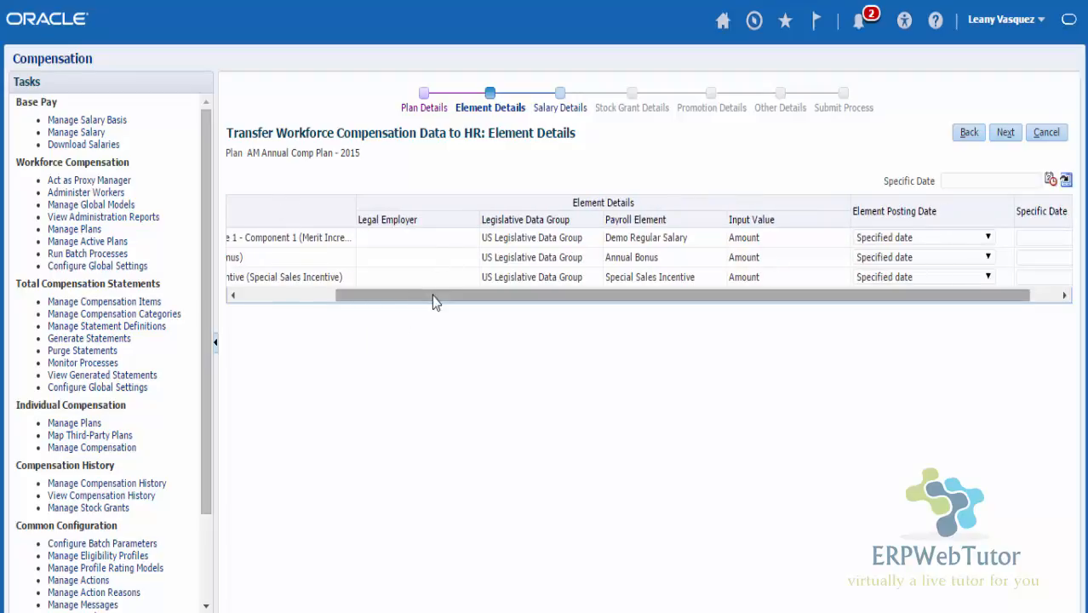
drag(432, 295, 336, 329)
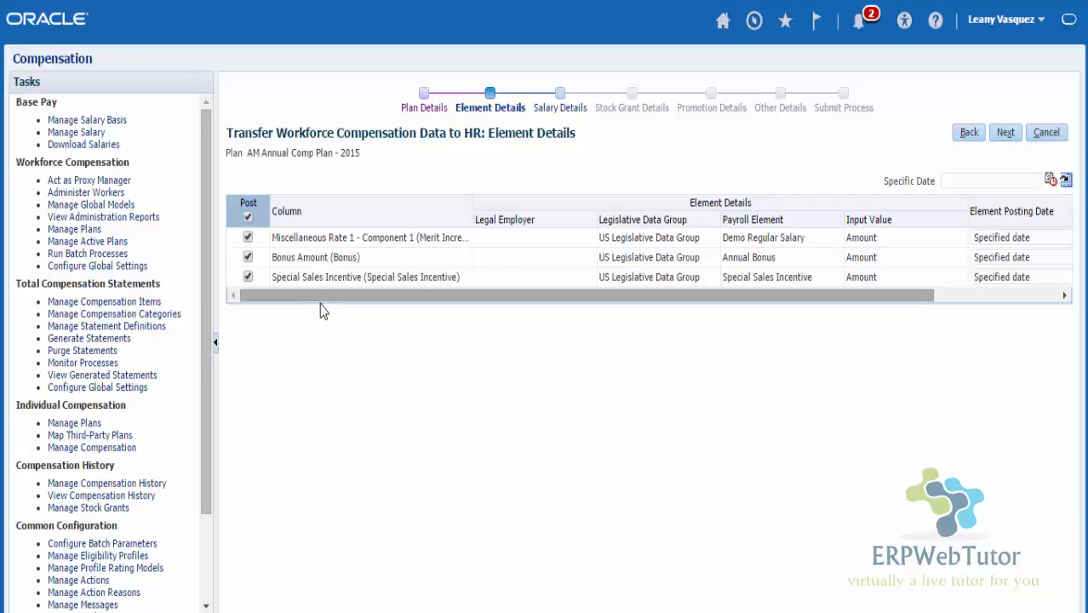
drag(311, 297, 401, 306)
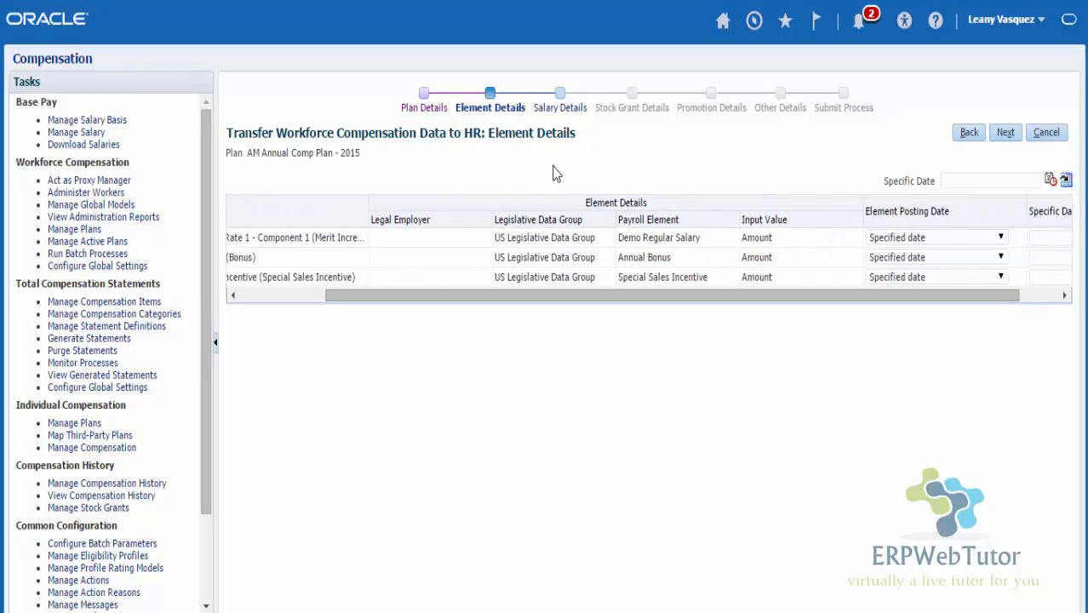
click(559, 111)
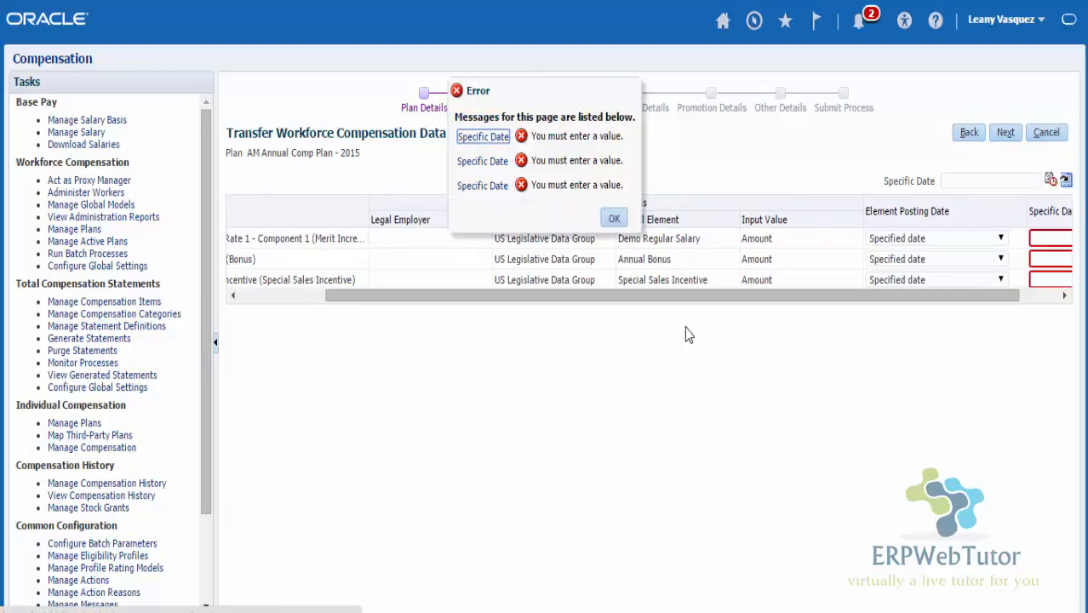
click(619, 219)
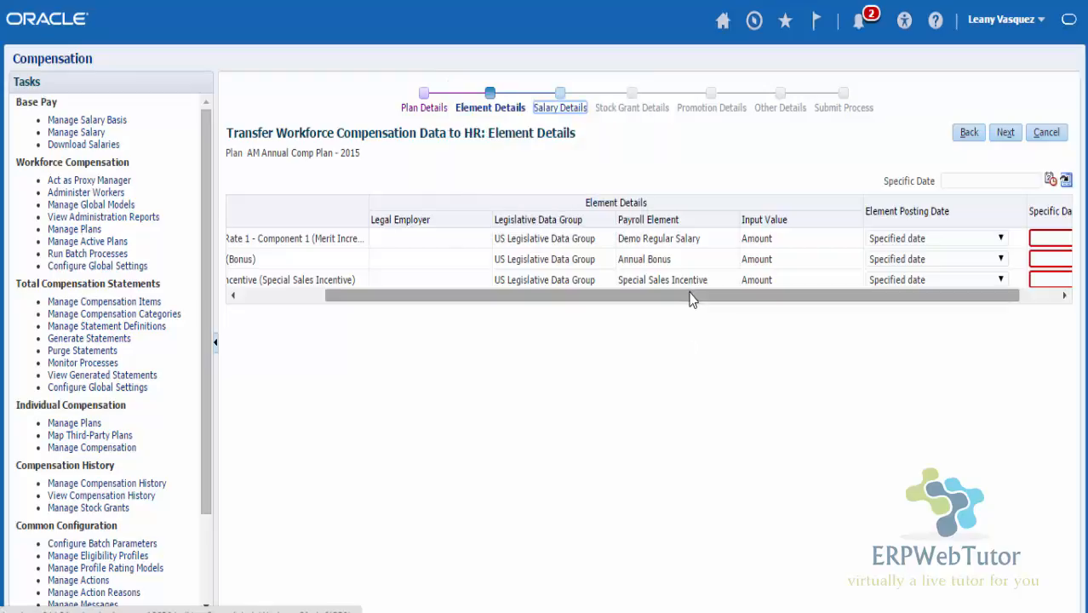
Examine the Element Posting Date options for the merit increase element and cancel the transfer run
drag(694, 296, 732, 298)
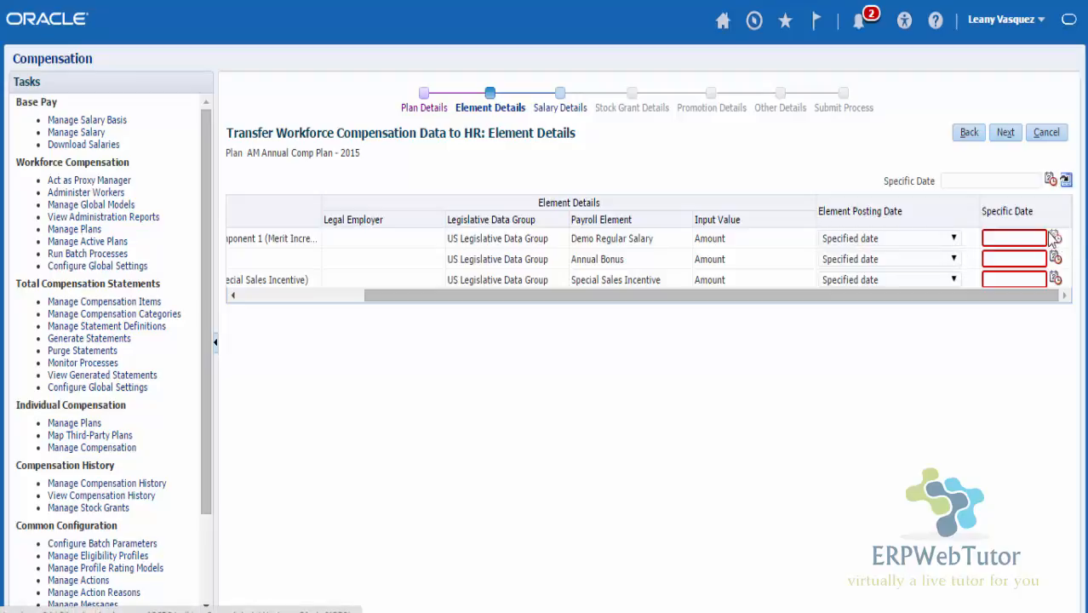
click(928, 240)
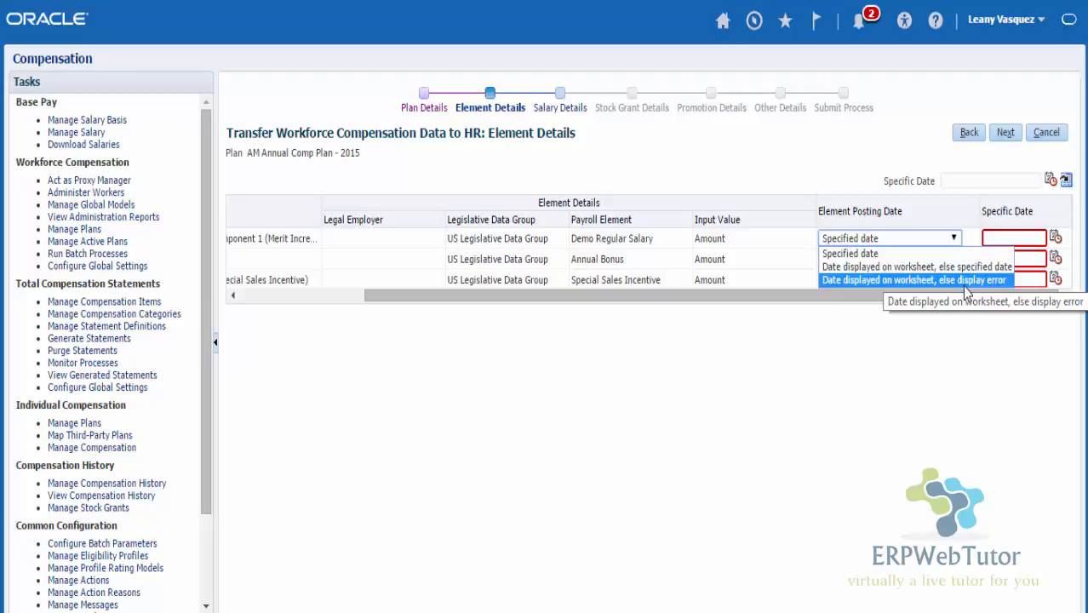
click(970, 376)
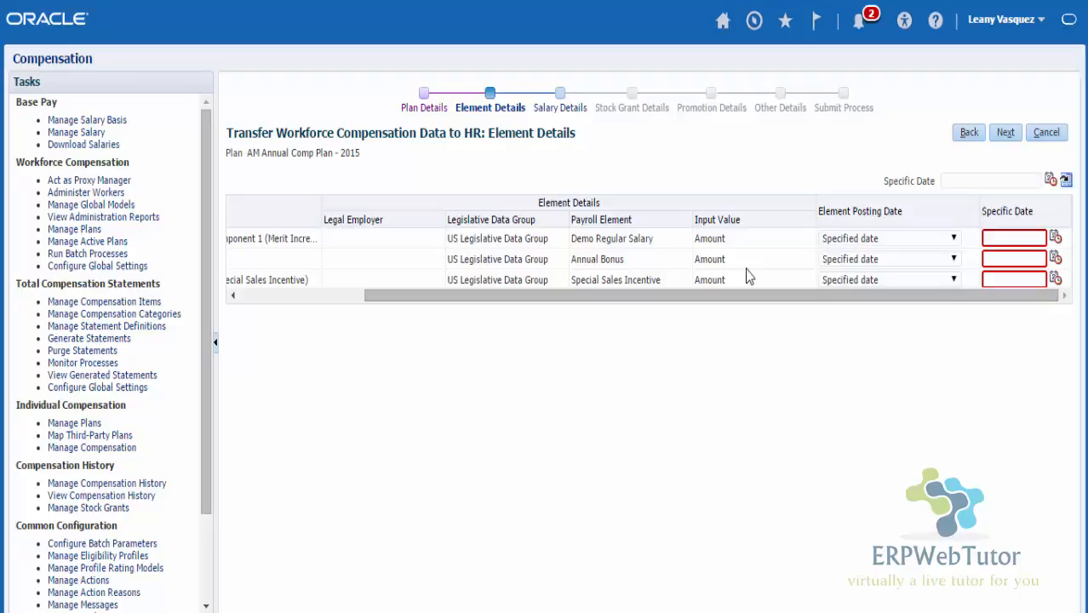
click(1039, 136)
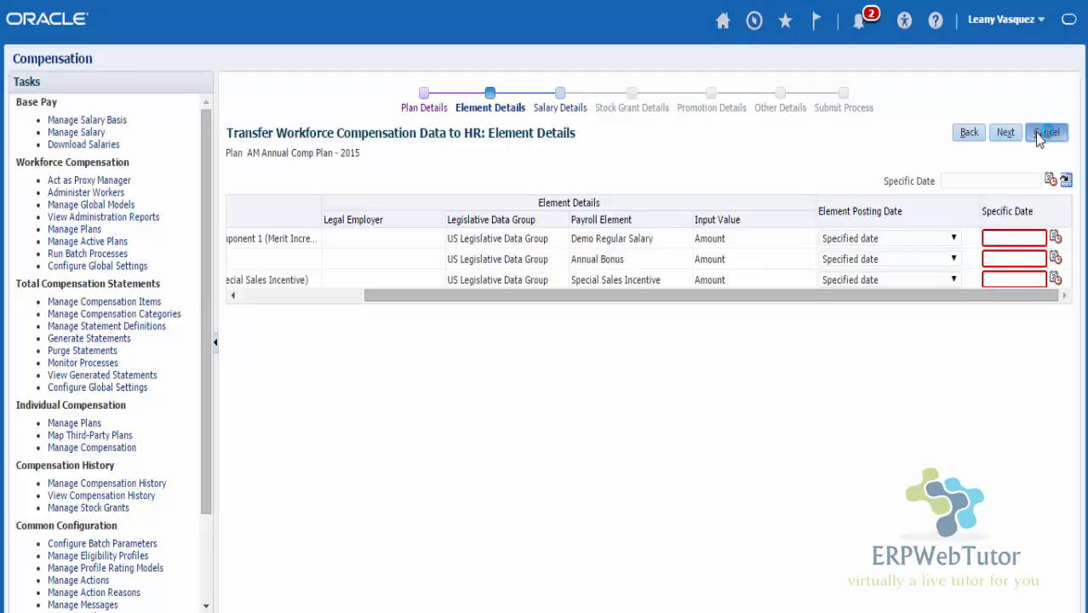
Examine the Component 1 (Merit Increase) detail columns on AM Annual Comp Plan's Salary Increase worksheet tab and leave without saving
click(68, 229)
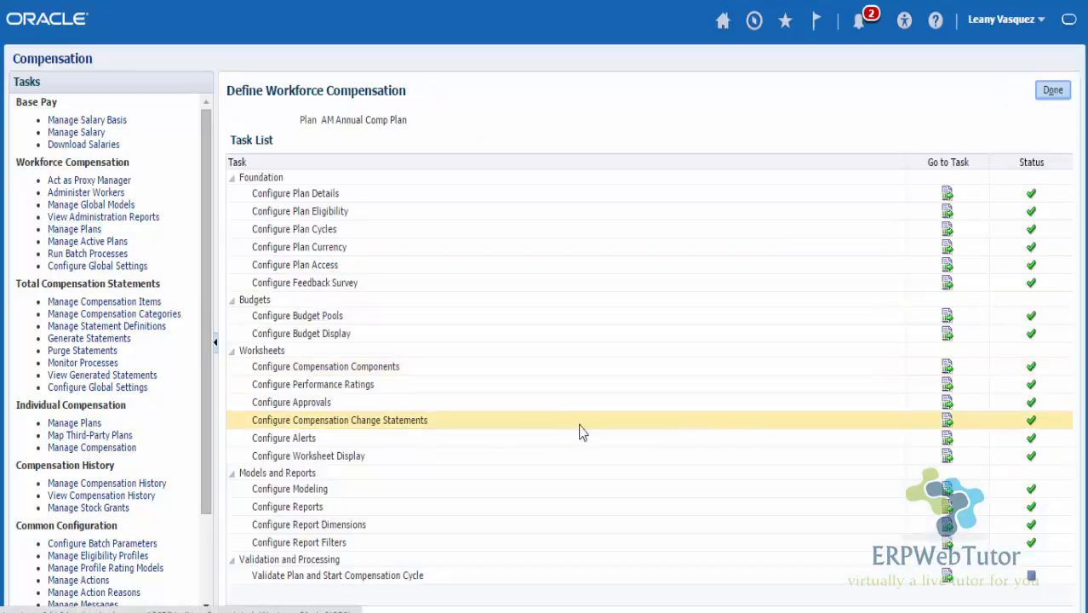
click(940, 455)
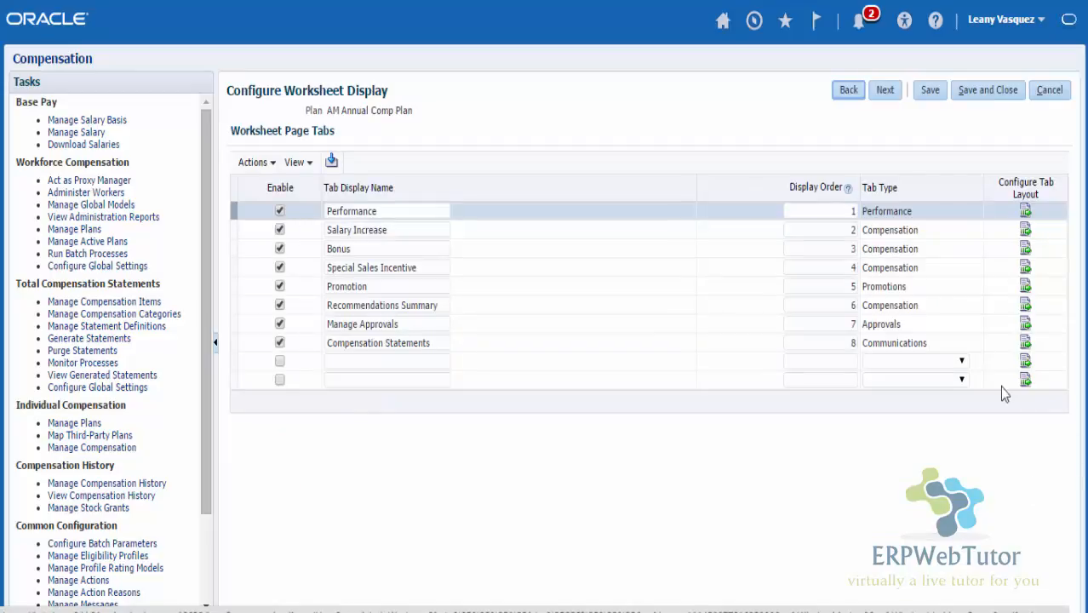
click(1025, 231)
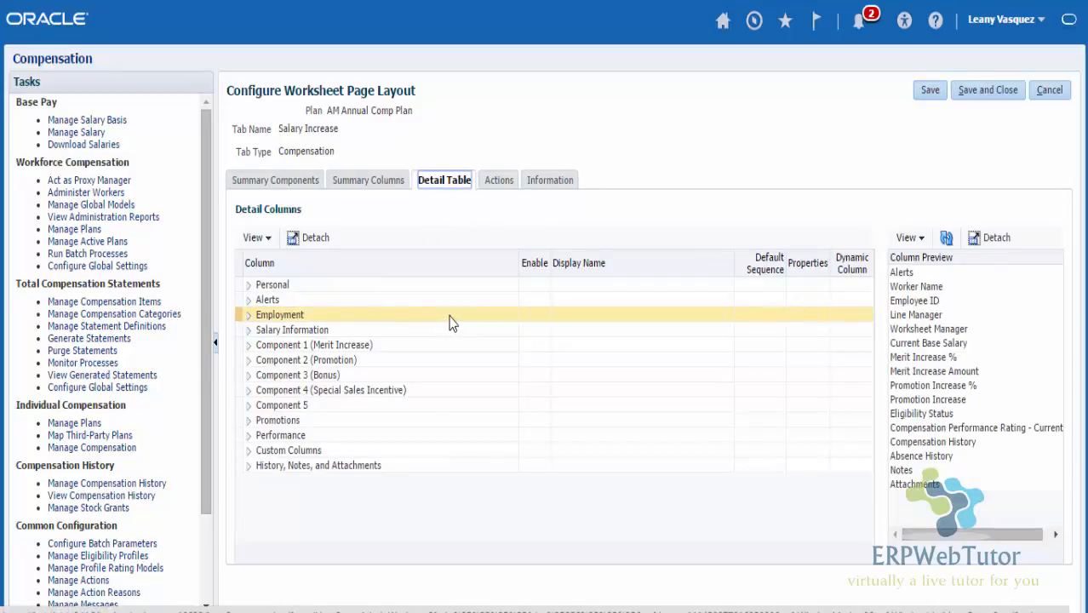
click(248, 347)
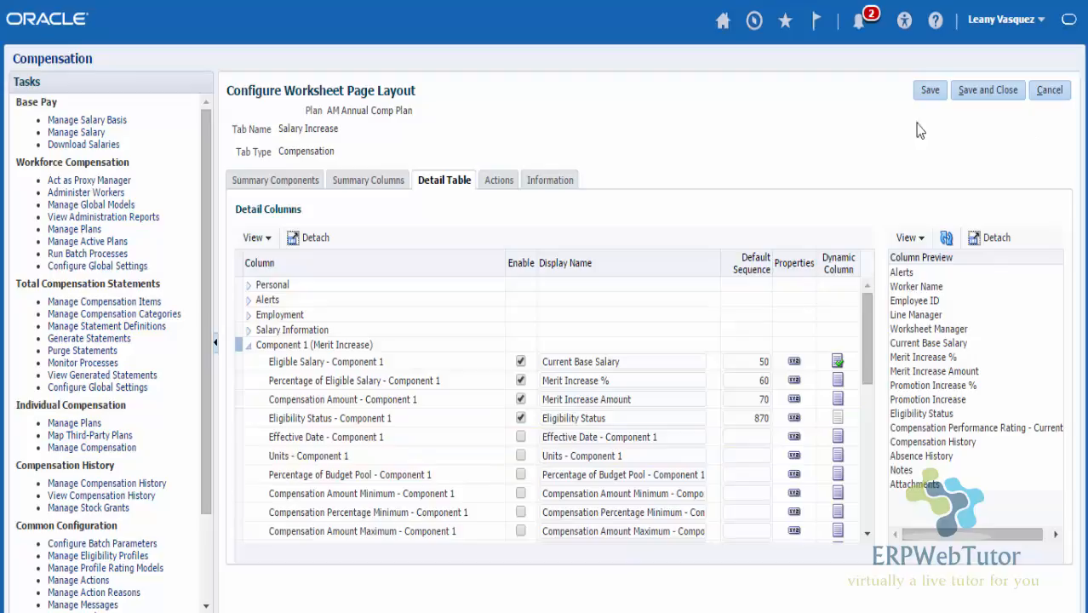
click(1049, 90)
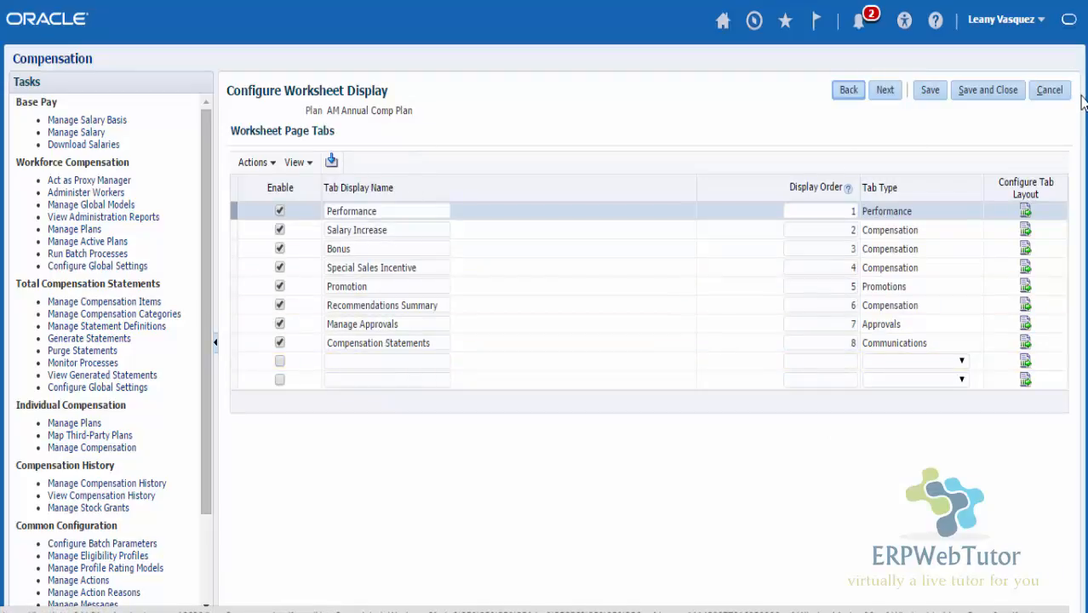
click(1049, 90)
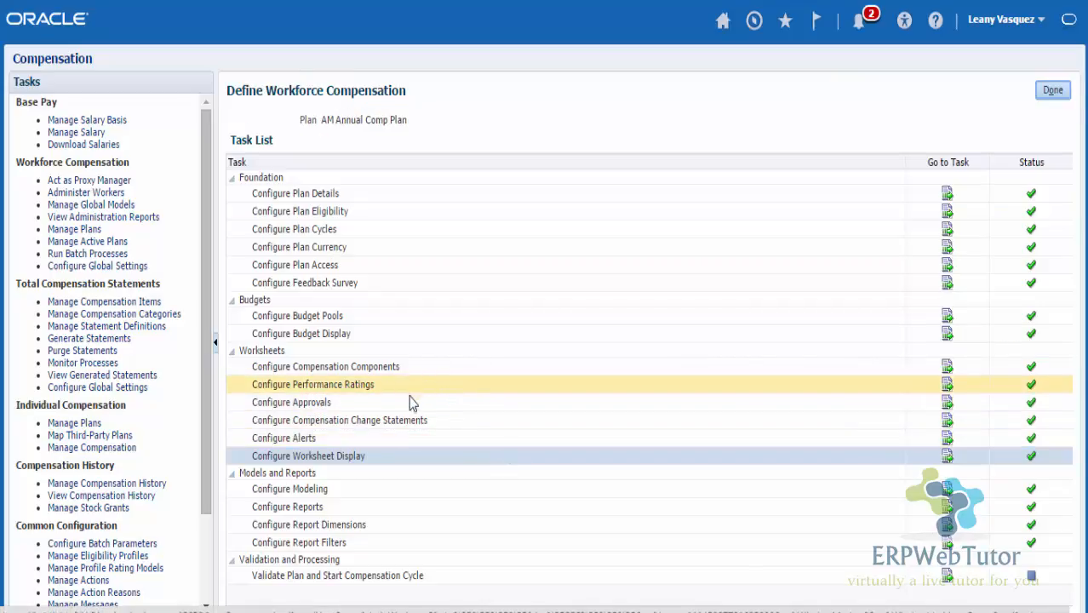
Start a new Transfer Workforce Compensation Data to HR run for AM Annual Comp Plan, cycle 2015, and proceed to its element details
click(85, 257)
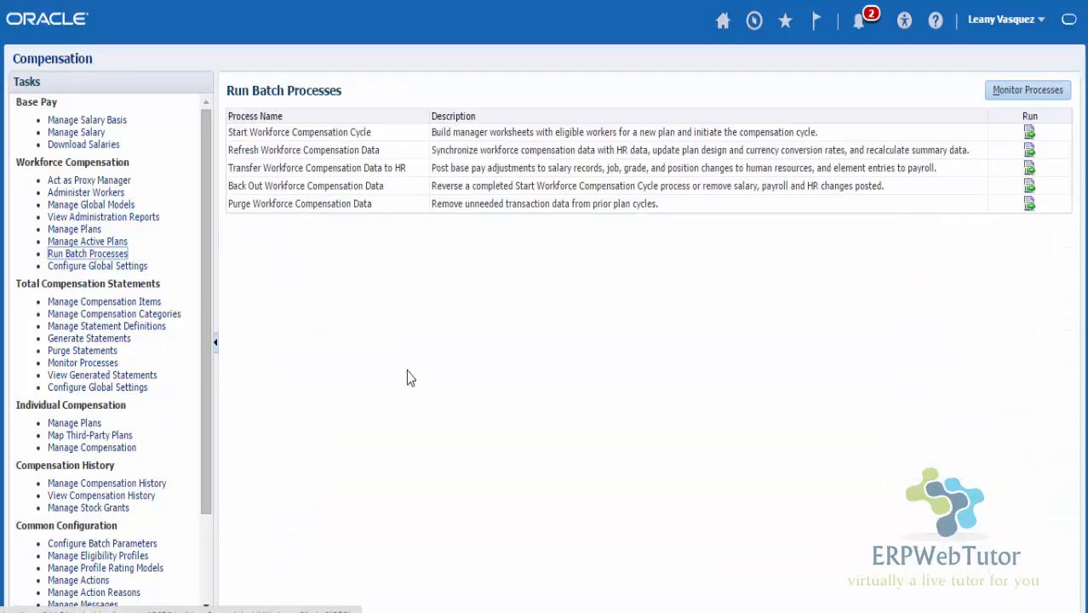
click(1029, 168)
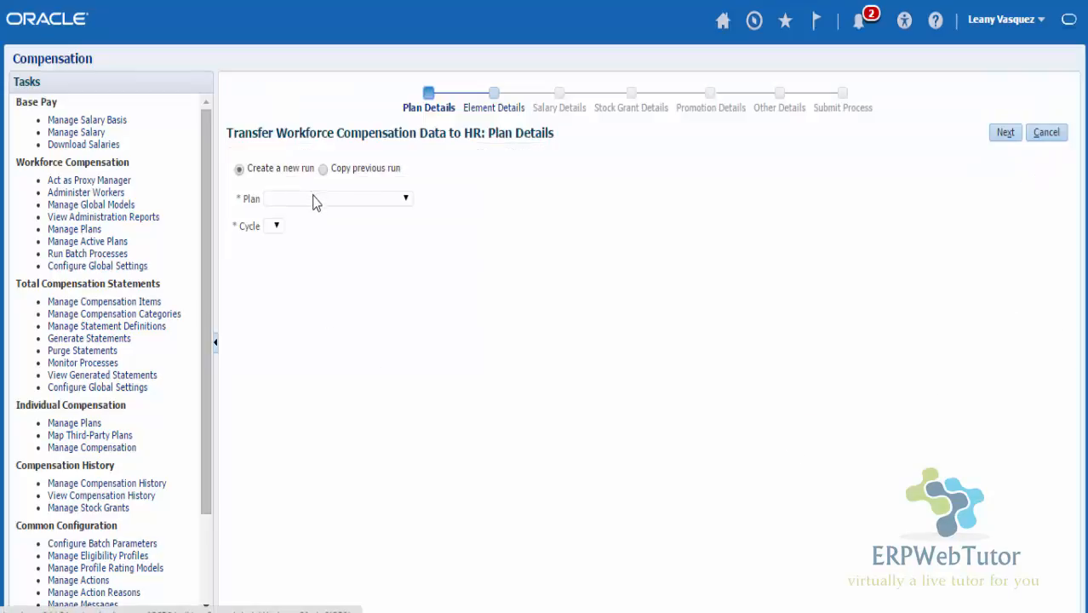
click(315, 199)
click(311, 228)
click(277, 230)
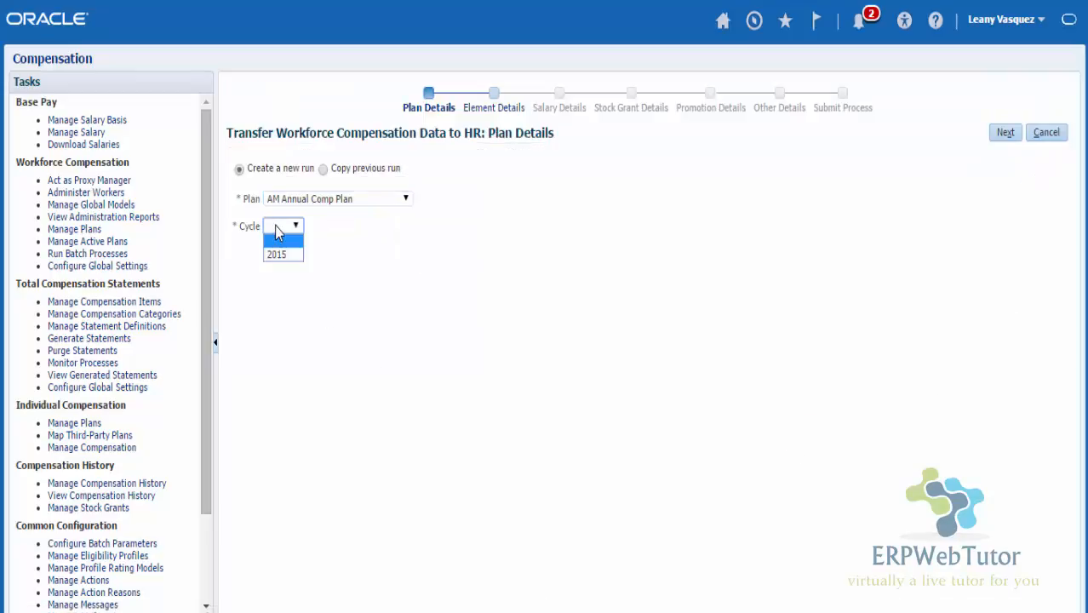
click(281, 255)
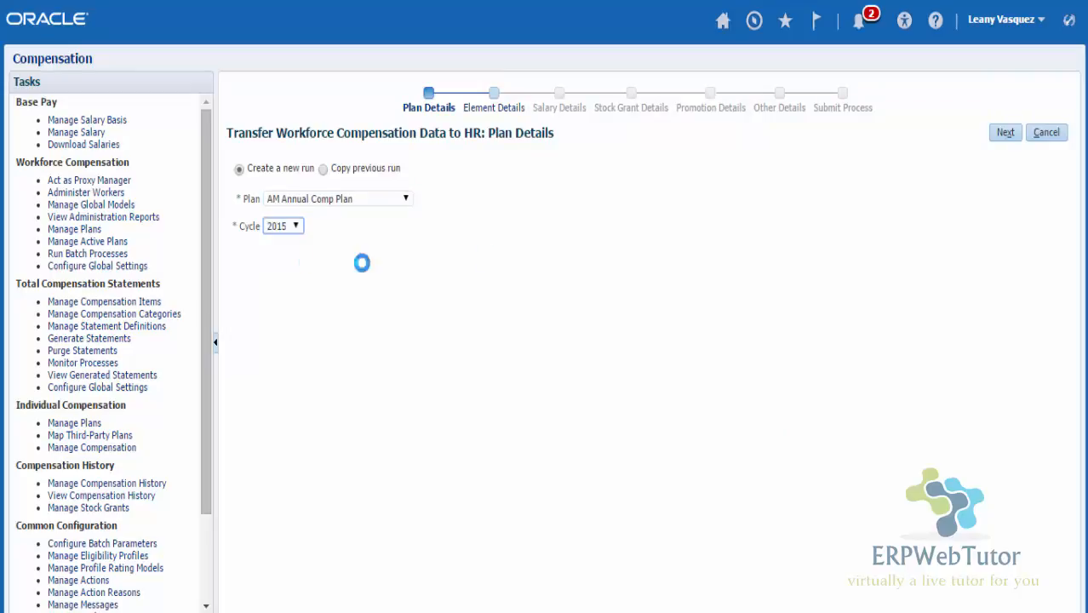
click(1006, 133)
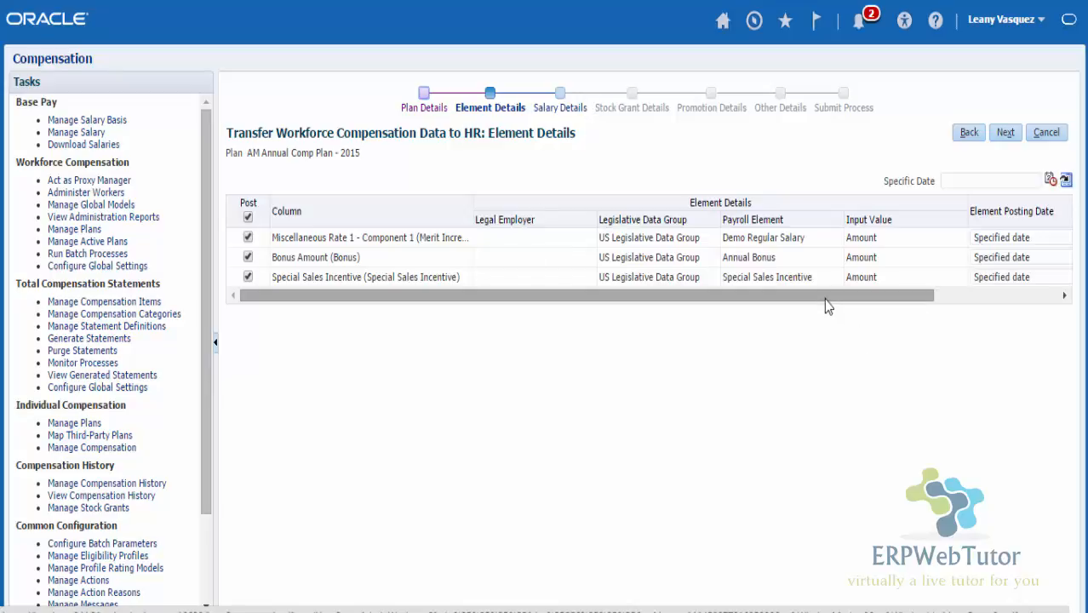
Set the specific date to 10/29/15 for the merit increase, bonus and special sales incentive elements and proceed to the salary details
drag(830, 296, 740, 315)
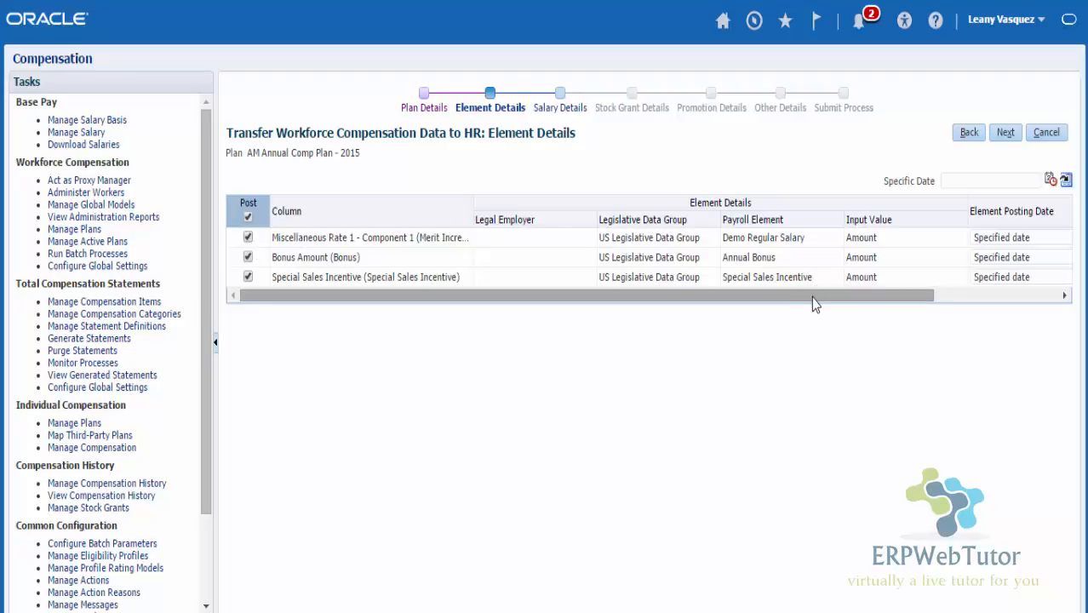
drag(813, 304, 983, 304)
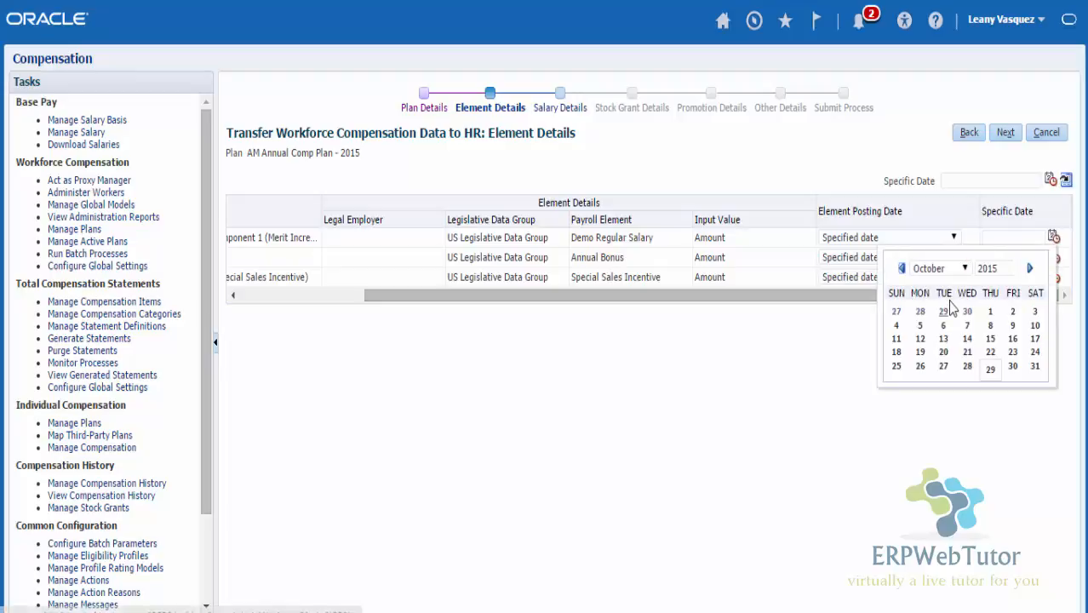
click(990, 368)
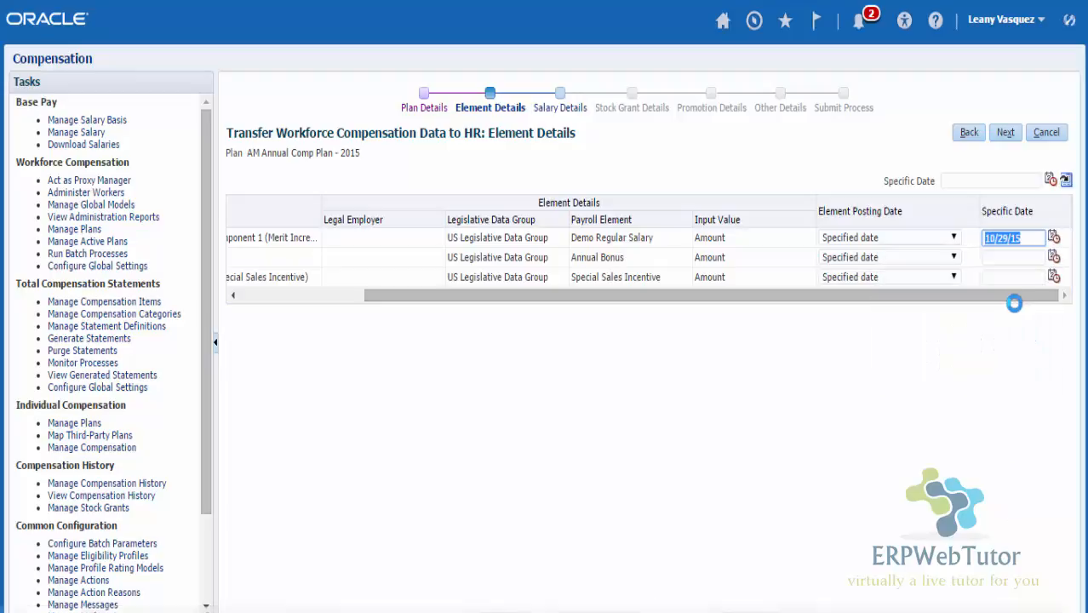
click(1054, 257)
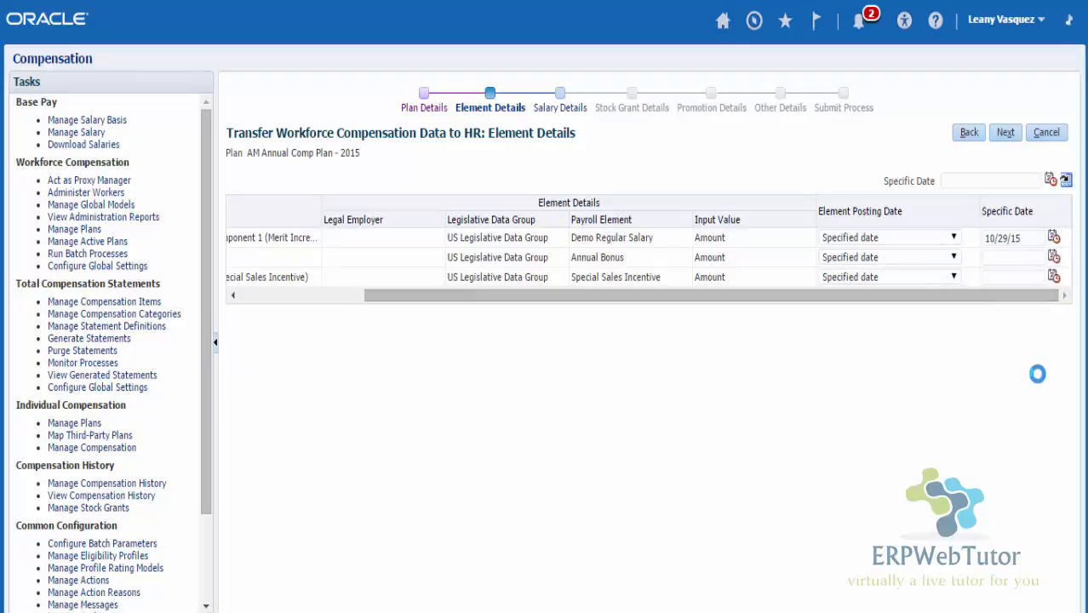
click(990, 386)
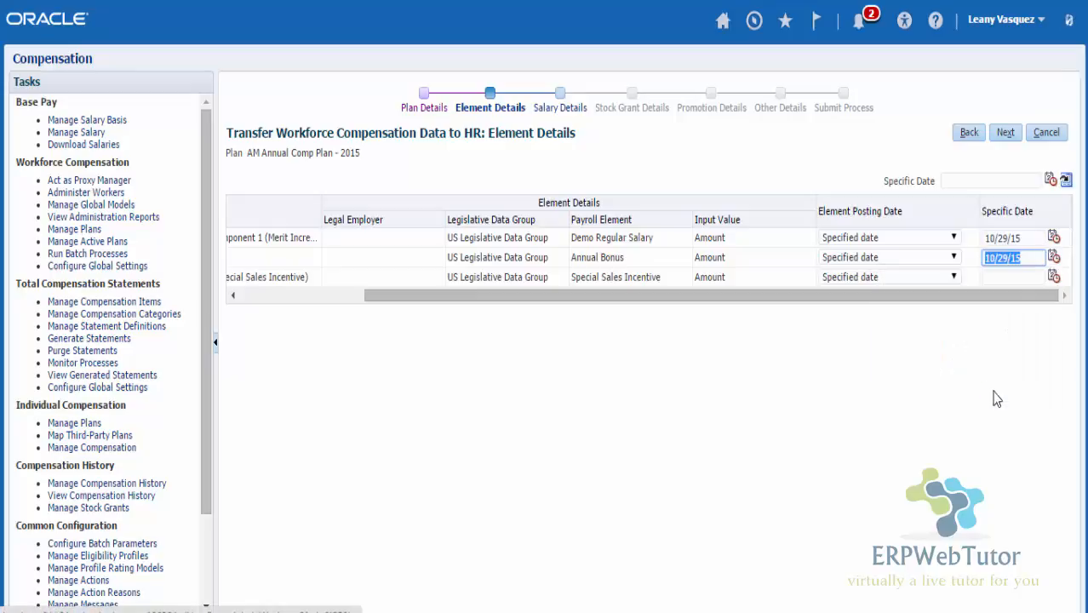
click(1054, 277)
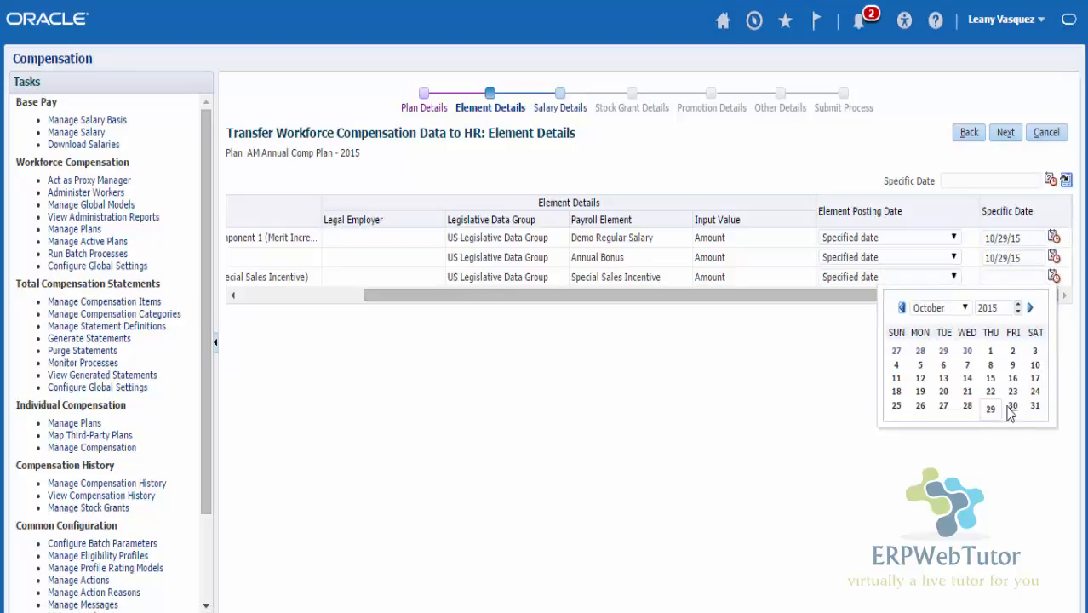
click(990, 406)
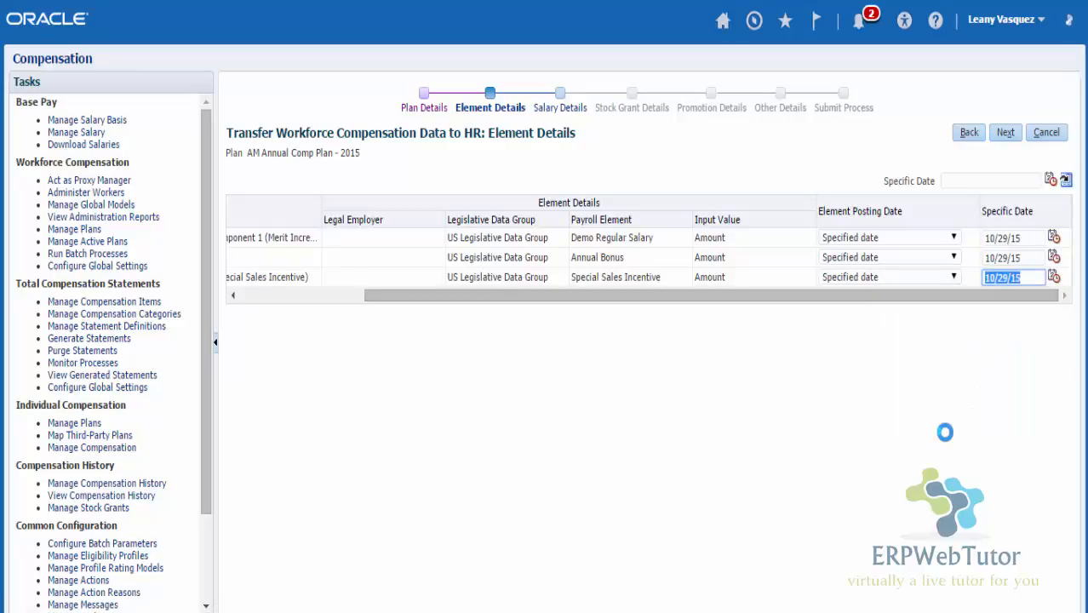
click(1005, 134)
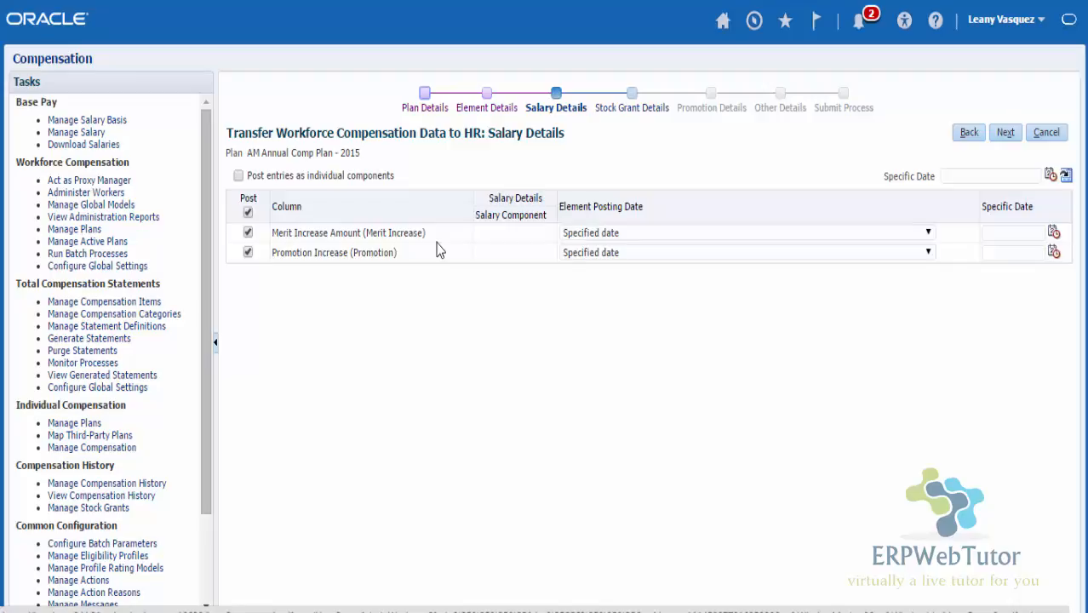
Examine the option to post entries as individual components and the Element Posting Date options for the merit increase amount
click(239, 176)
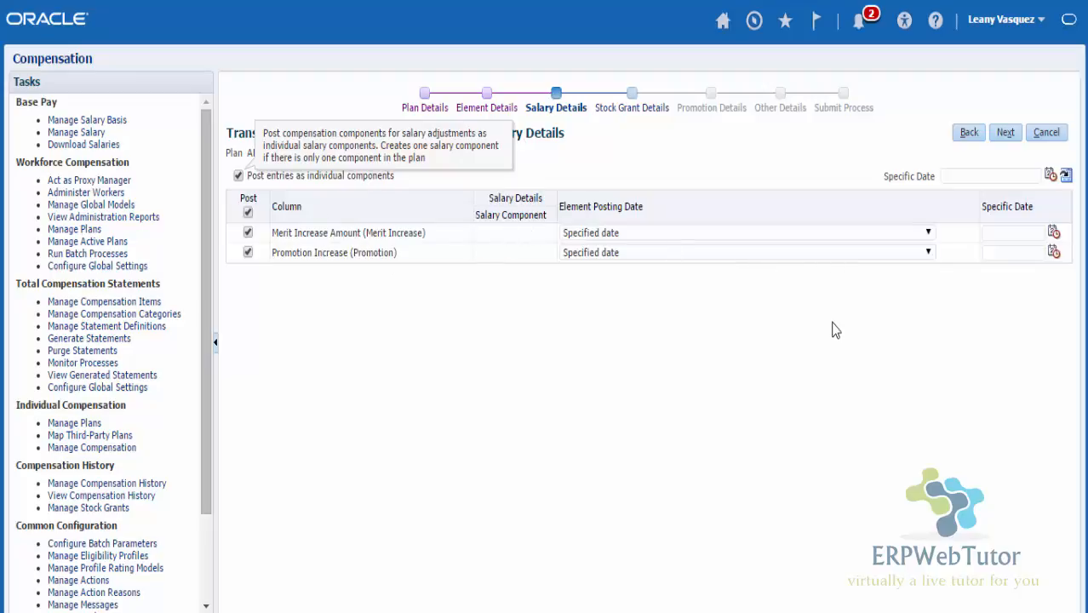
click(238, 175)
click(615, 237)
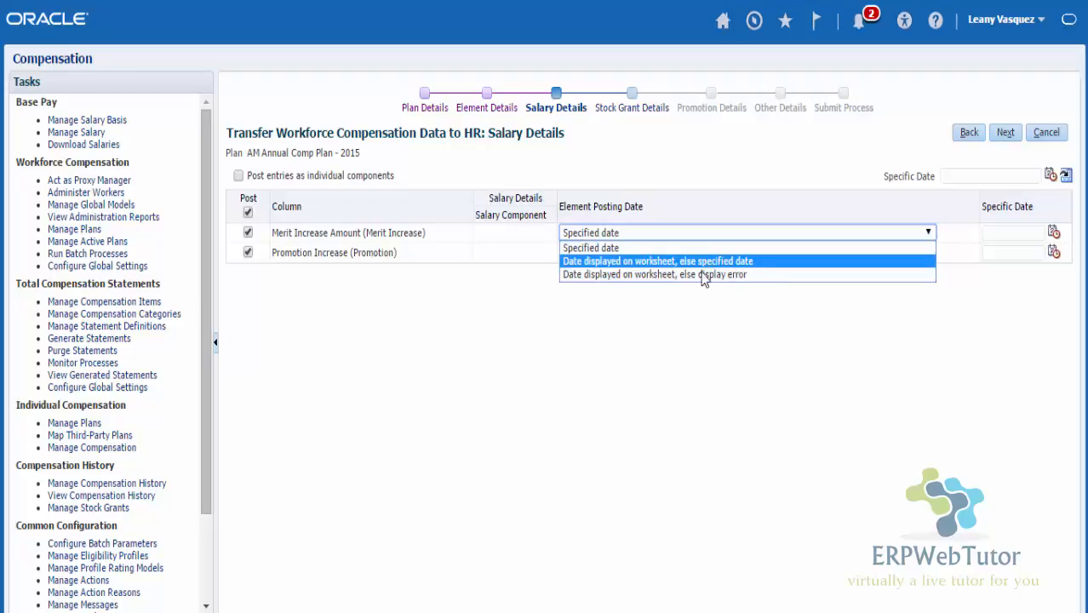
click(760, 350)
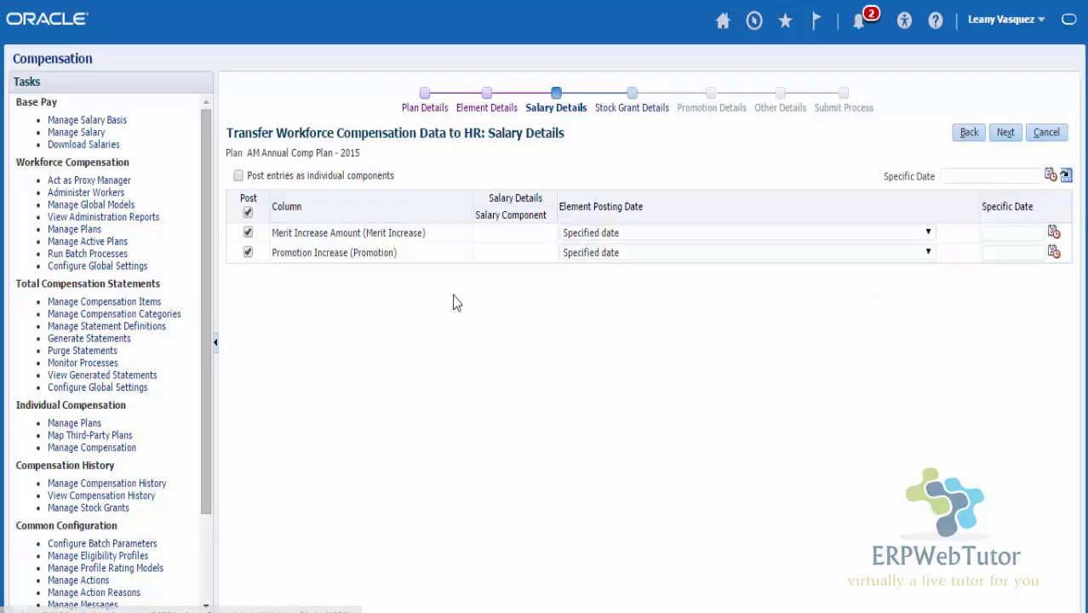
Apply the specific date 10/29/15 to both salary columns and proceed to the promotion details, leaving the stock grant details blank
click(1065, 174)
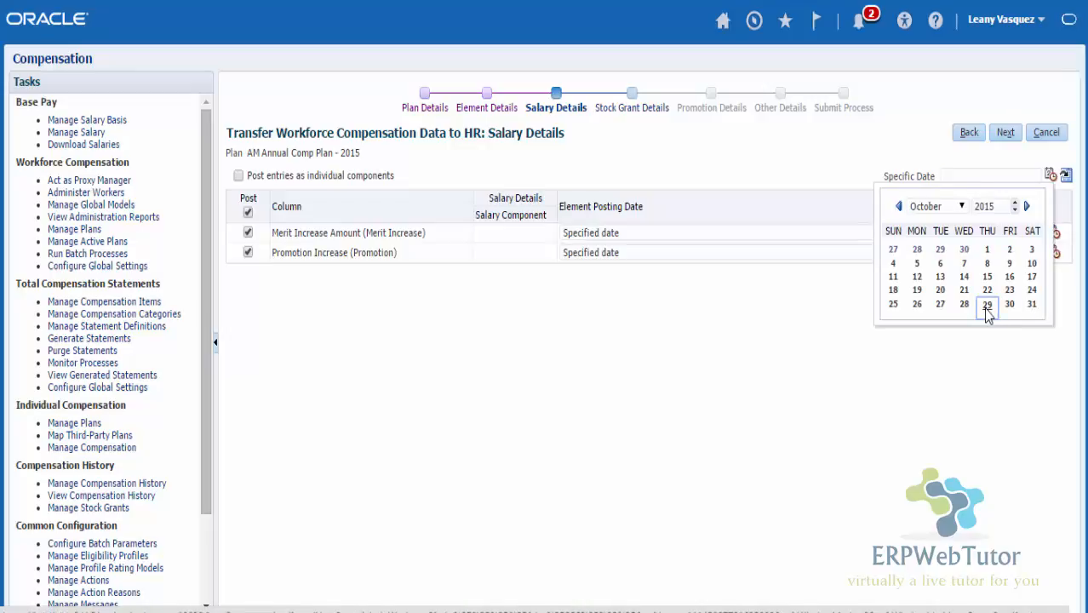
click(986, 307)
click(1065, 175)
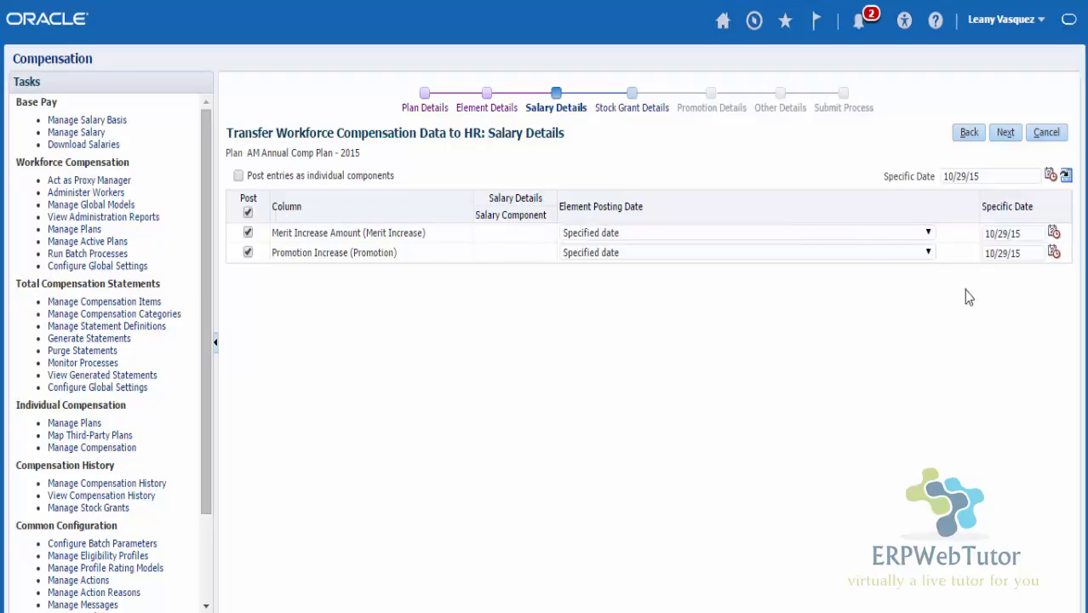
click(1006, 138)
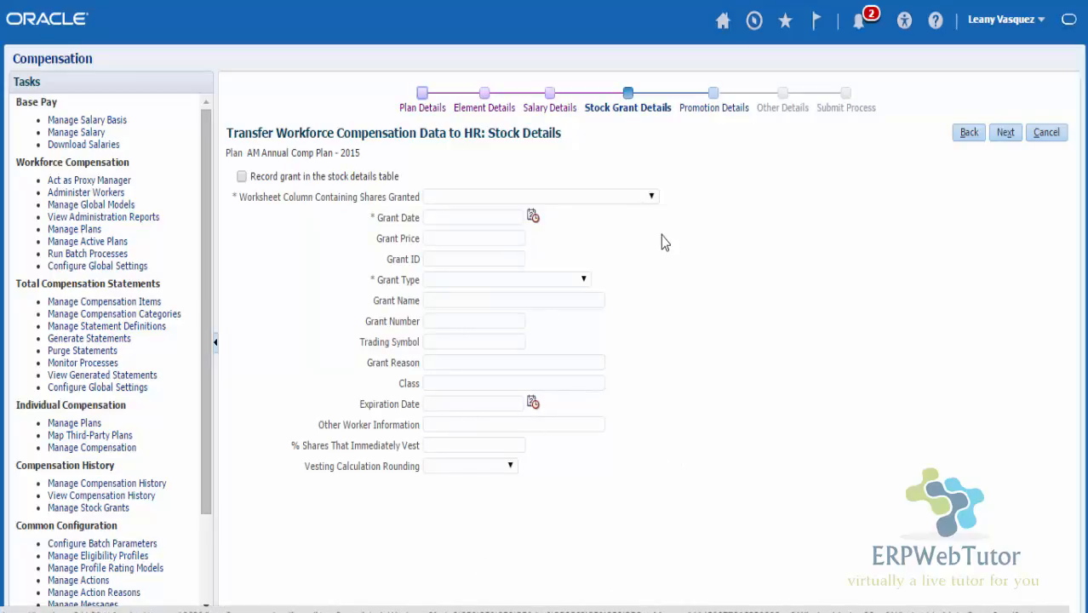
click(1006, 135)
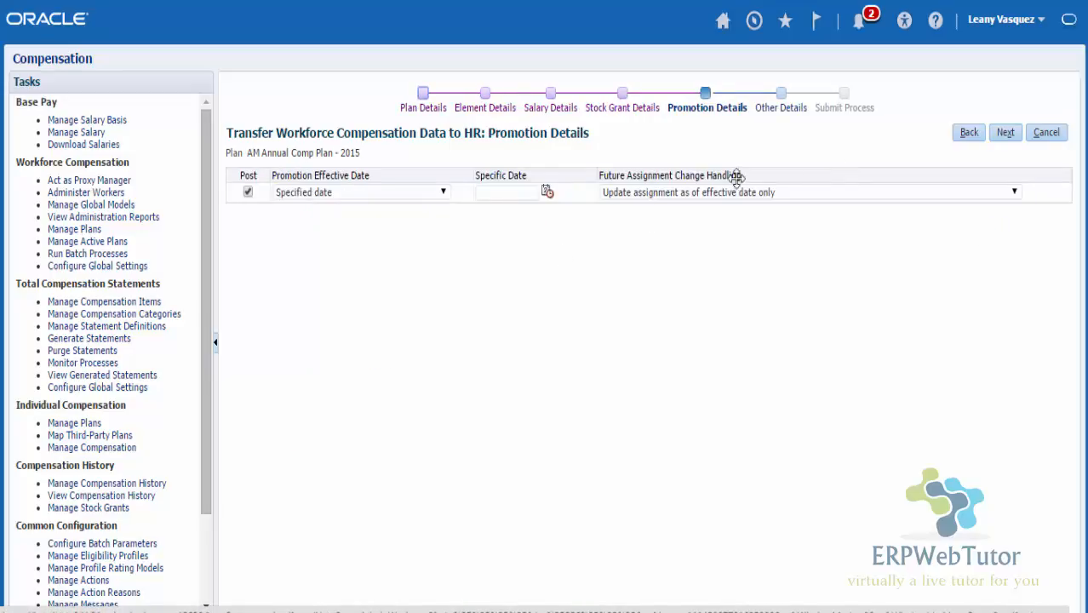
Review the Promotion Effective Date options and set the promotion's specific date to 10/29/15
click(438, 195)
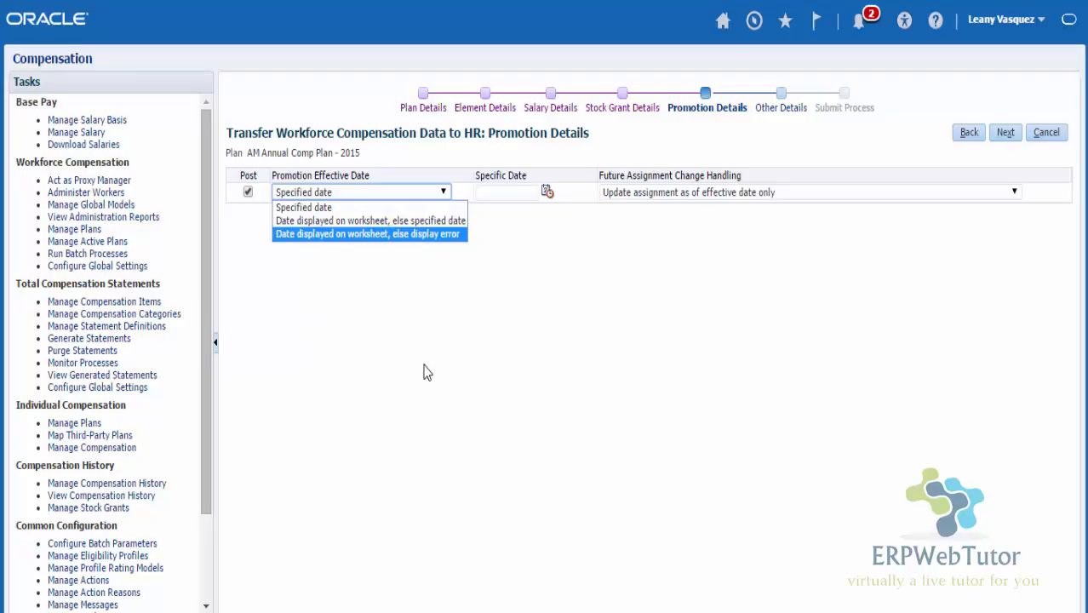
click(659, 267)
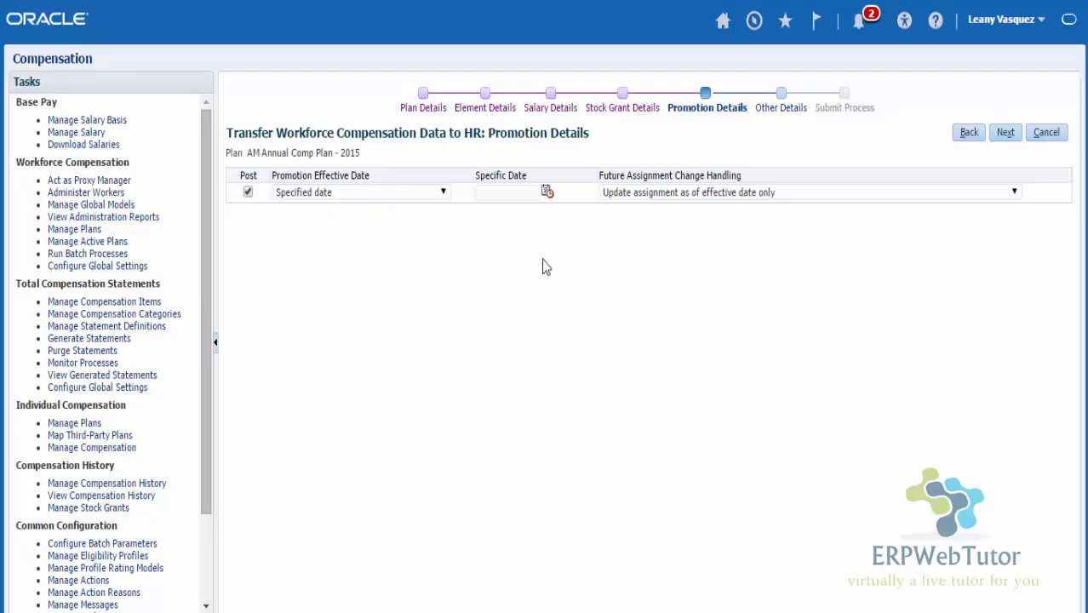
click(547, 193)
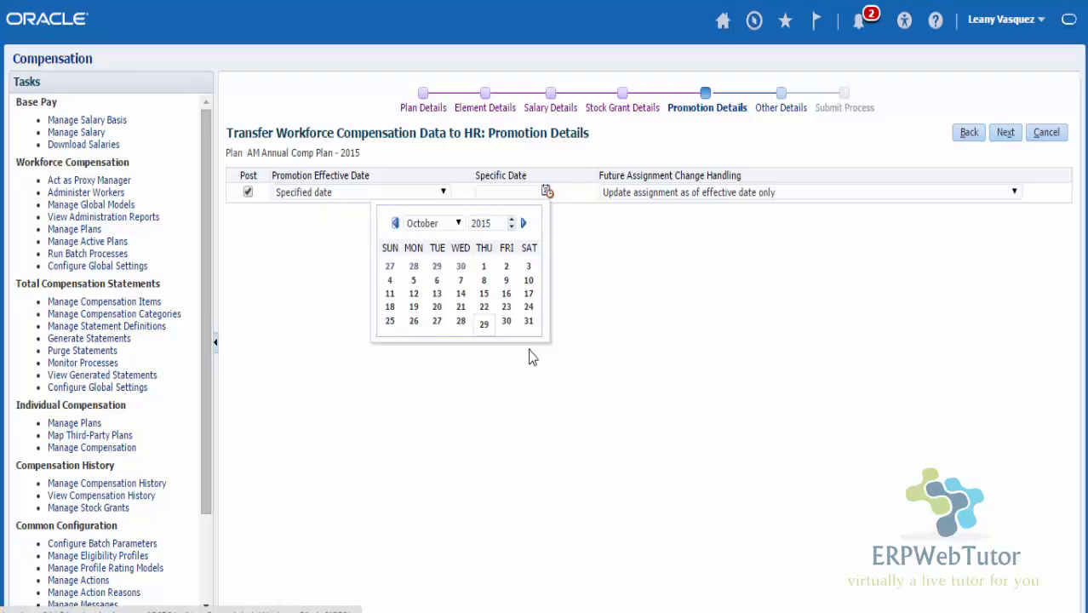
click(484, 323)
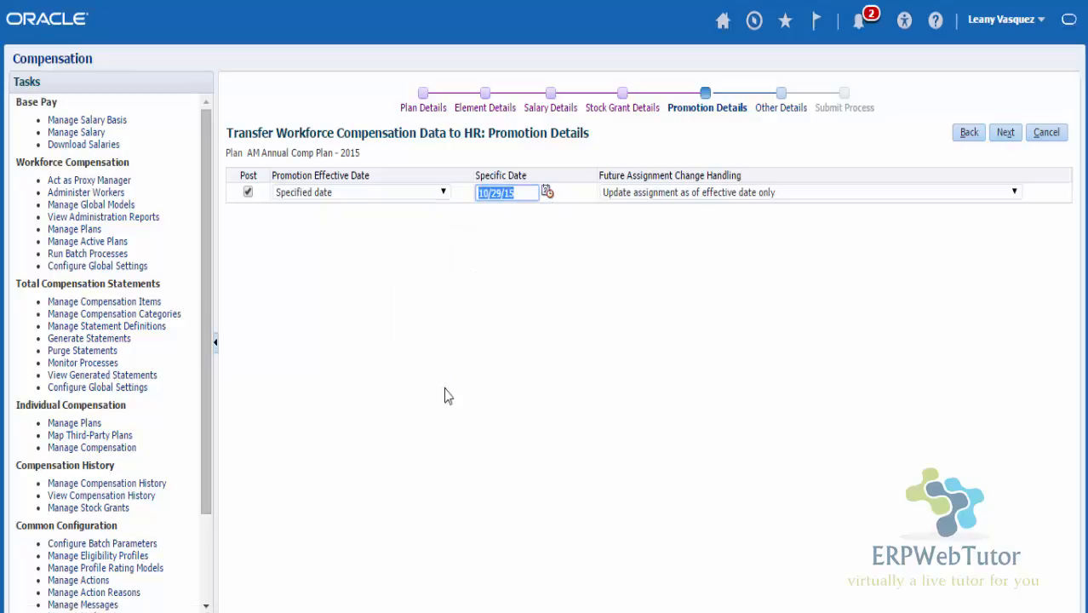
Review the Future Assignment Change Handling options and proceed to the other details with the existing choice
click(727, 193)
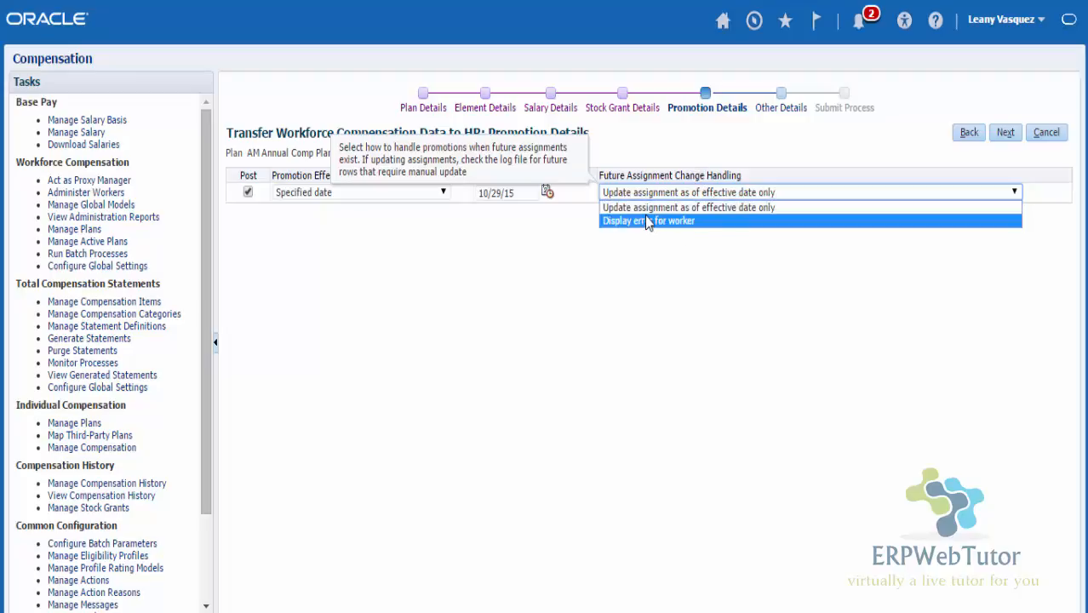
click(705, 269)
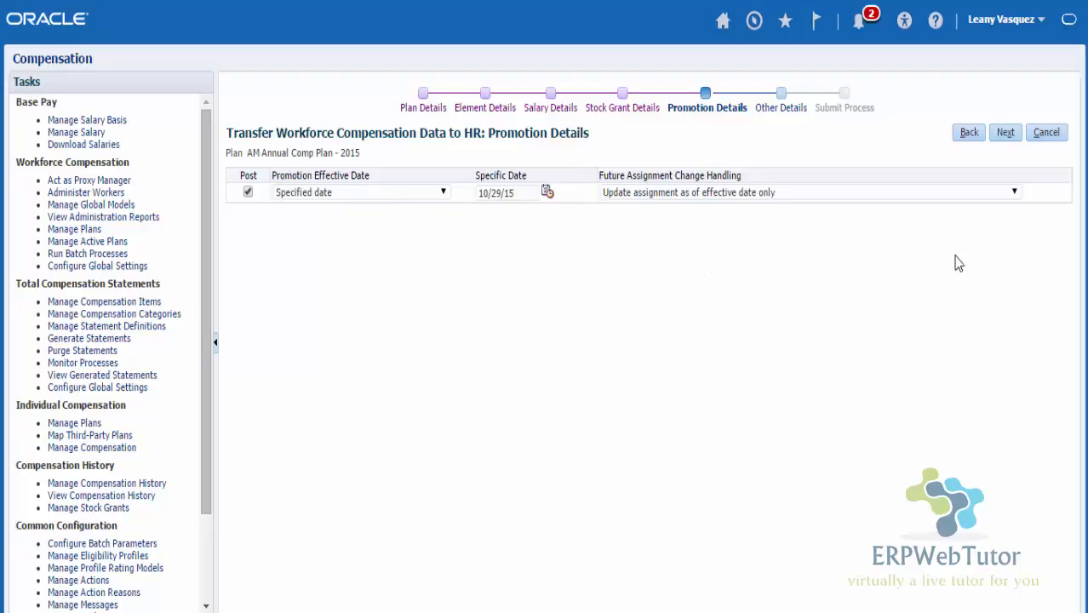
click(1007, 134)
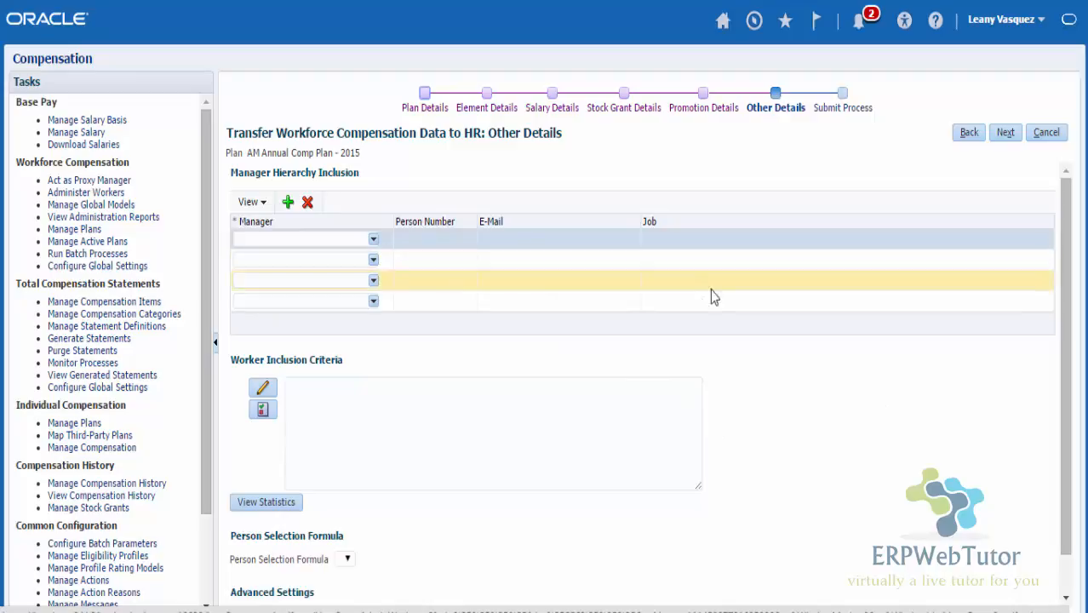
Review the manager hierarchy, worker inclusion and advanced settings without changing them, and submit the transfer process
scroll(788, 542, down, 1)
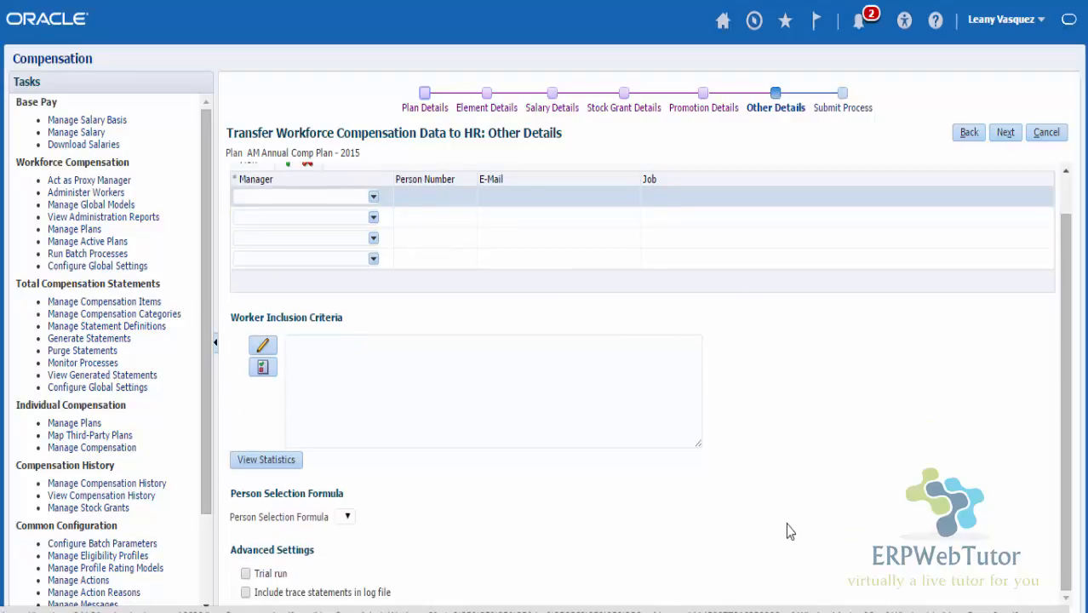
scroll(788, 525, up, 1)
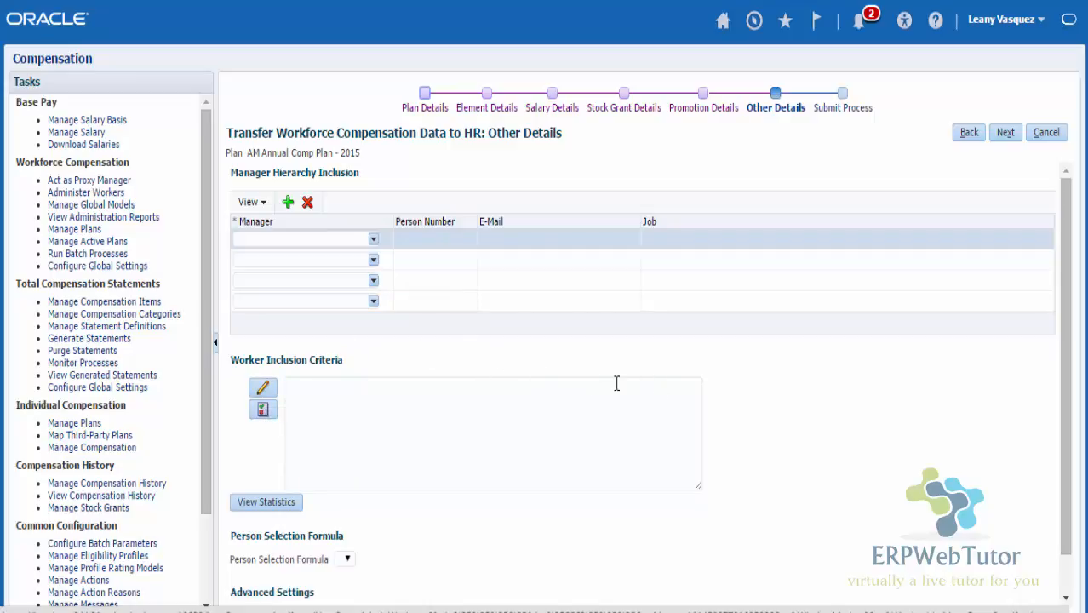
scroll(395, 523, down, 1)
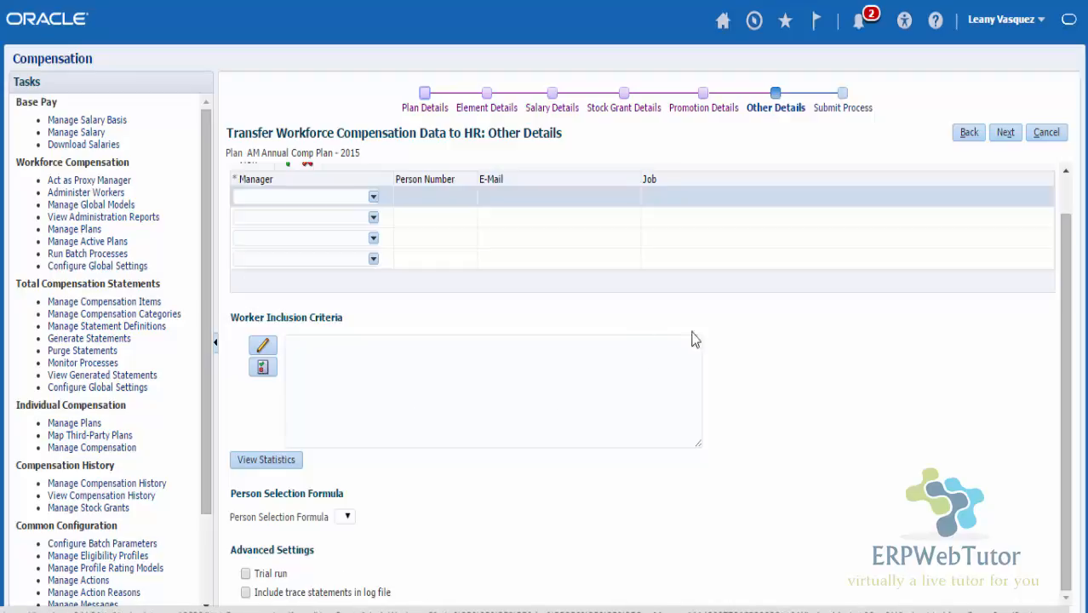
scroll(874, 496, up, 1)
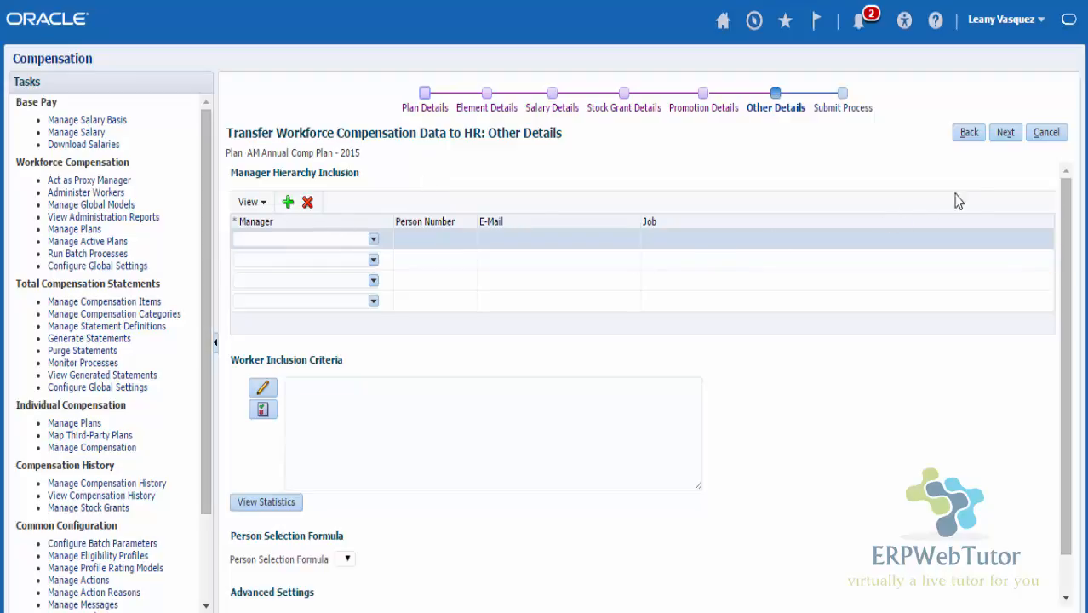
click(1002, 135)
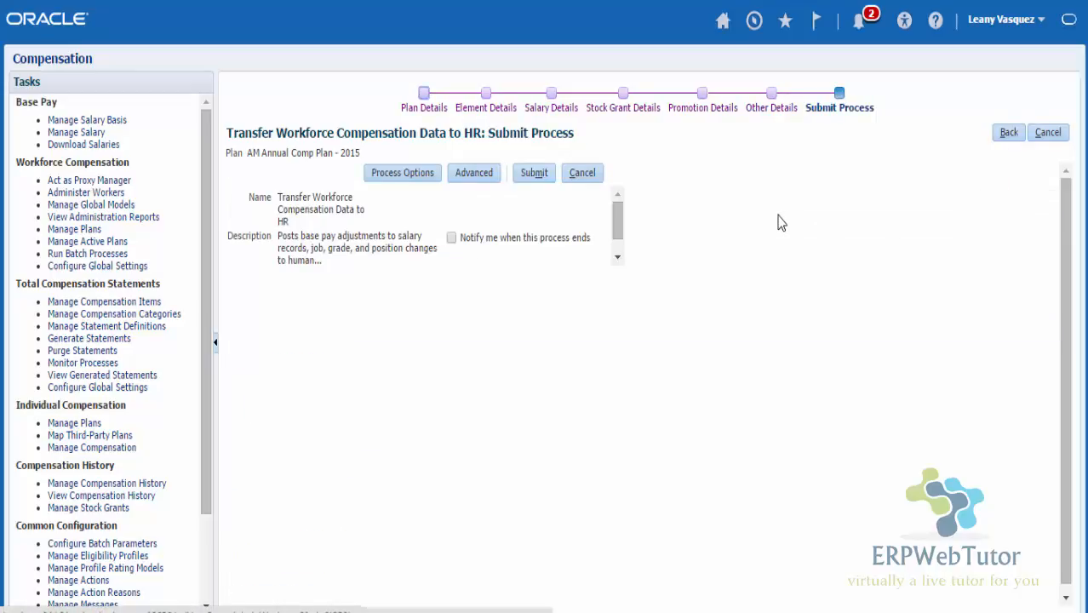
click(537, 172)
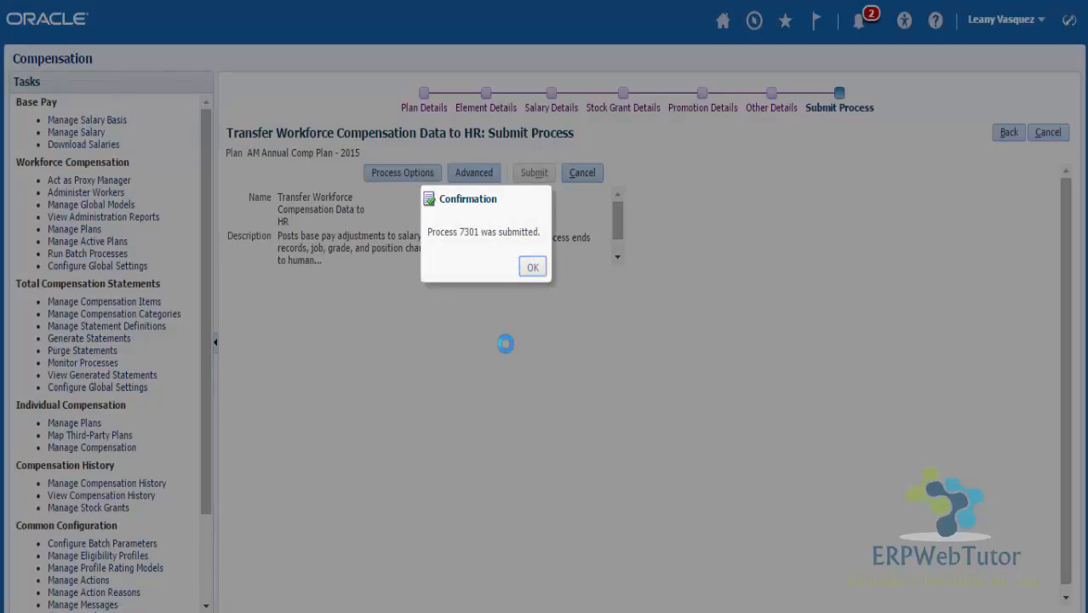
key(Return)
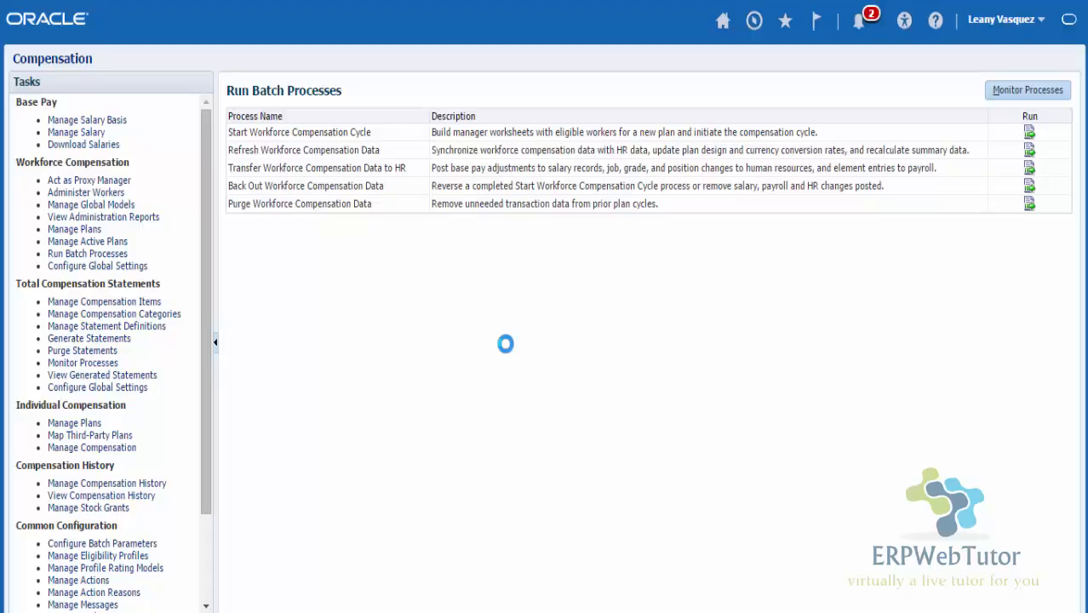
Monitor the submitted Transfer Workforce Compensation Data to HR process and refresh its status
click(1024, 93)
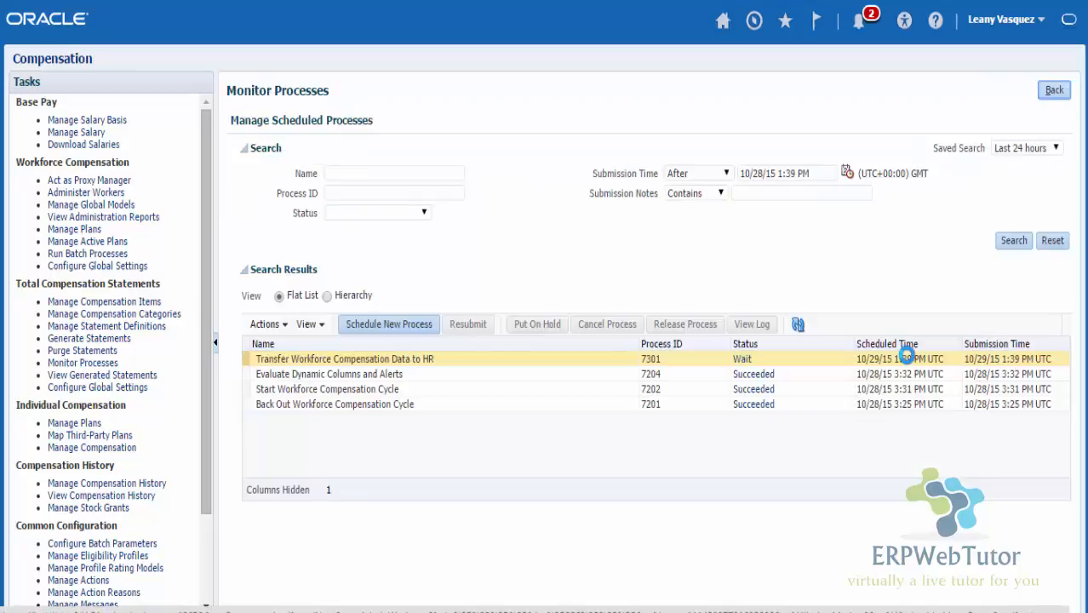
click(911, 375)
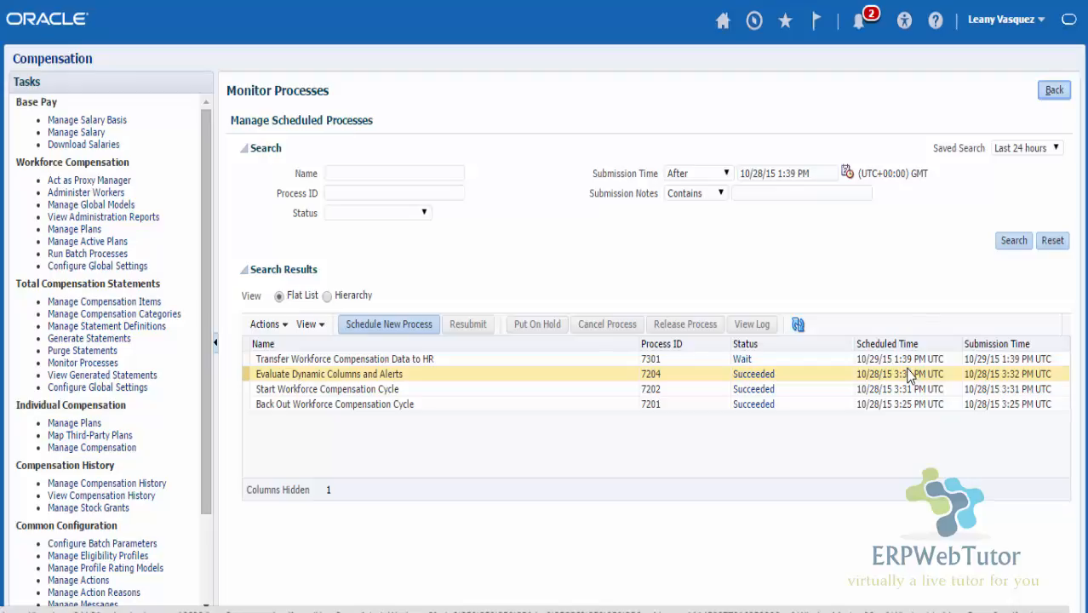
click(909, 360)
click(913, 375)
click(801, 327)
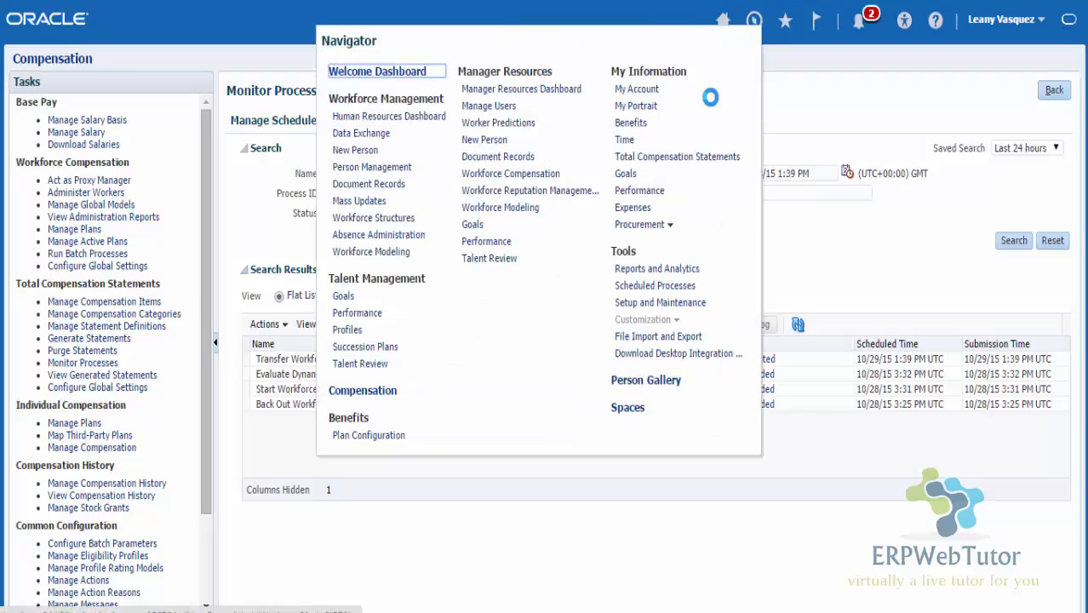
Go to Person Management and search for the employee by last name followed by the % wildcard
click(396, 168)
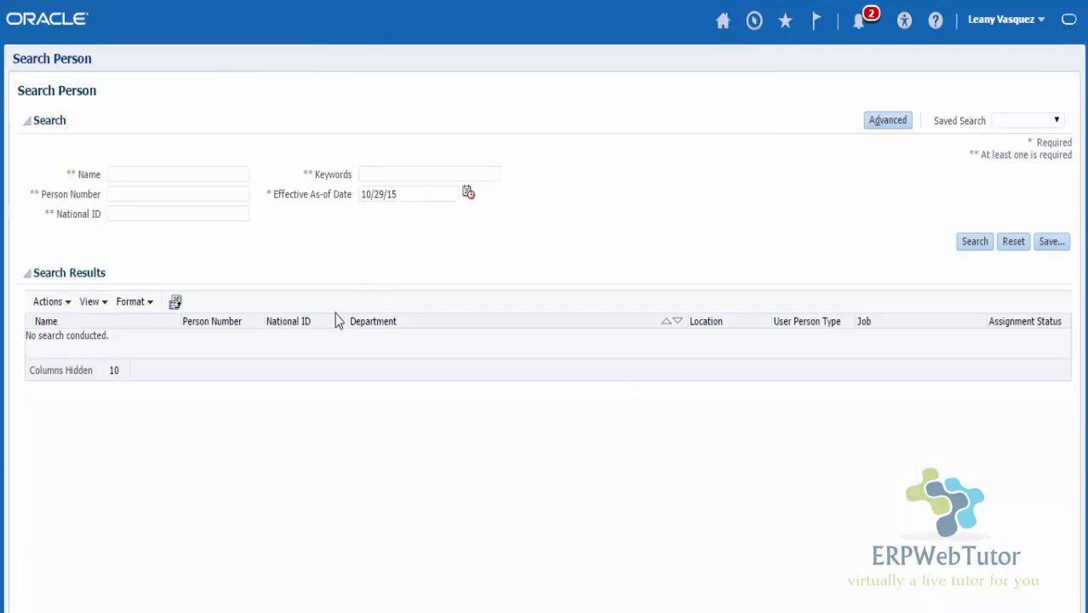
click(220, 174)
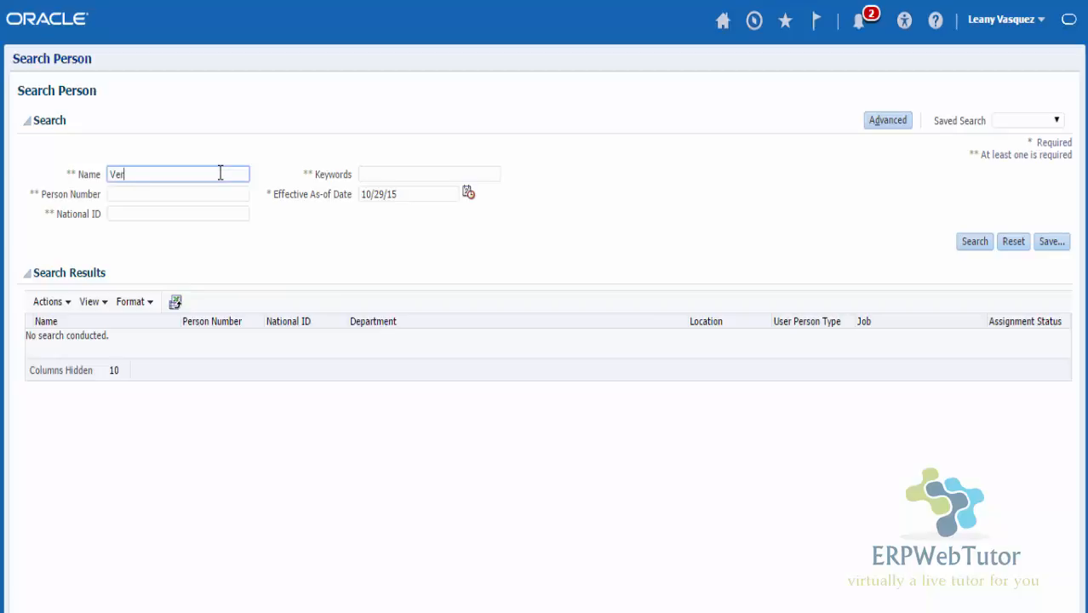
text(Verma%)
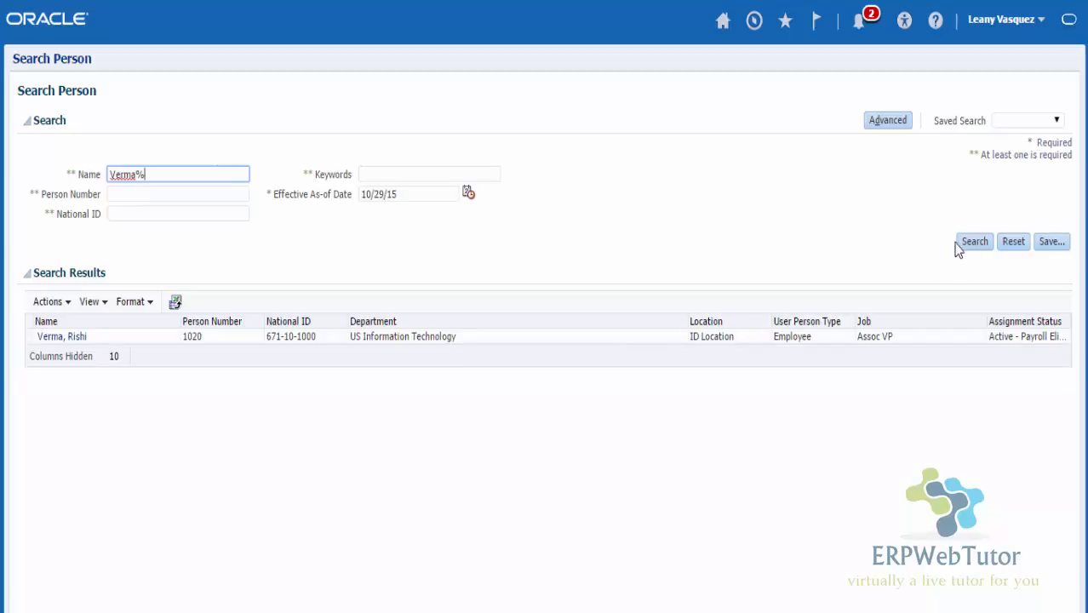
Open the found employee's record and check the assignment's action and effective start date in Manage Employment
click(75, 338)
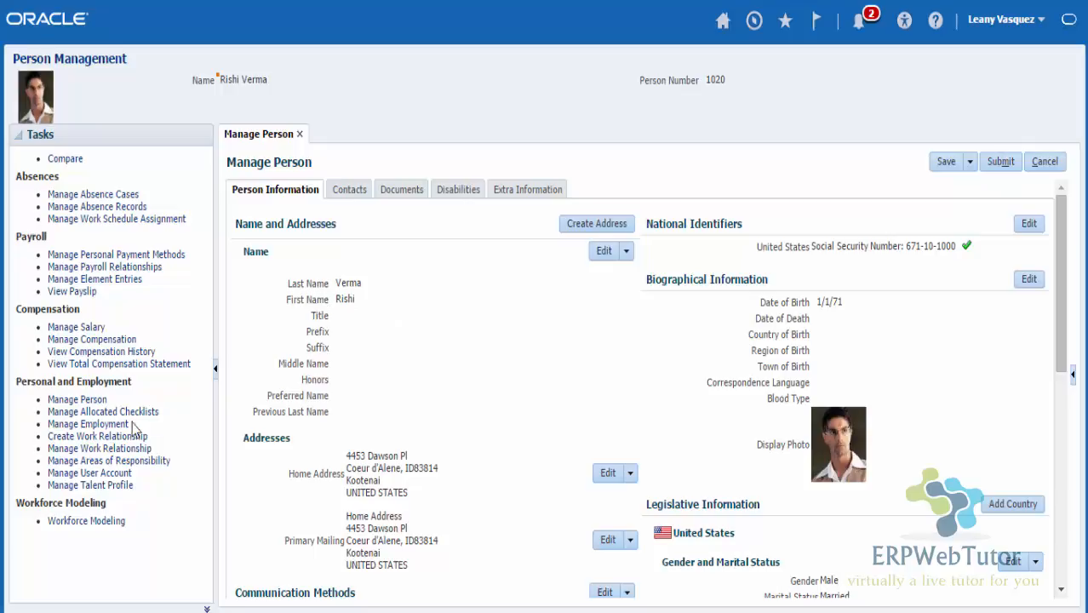
click(100, 424)
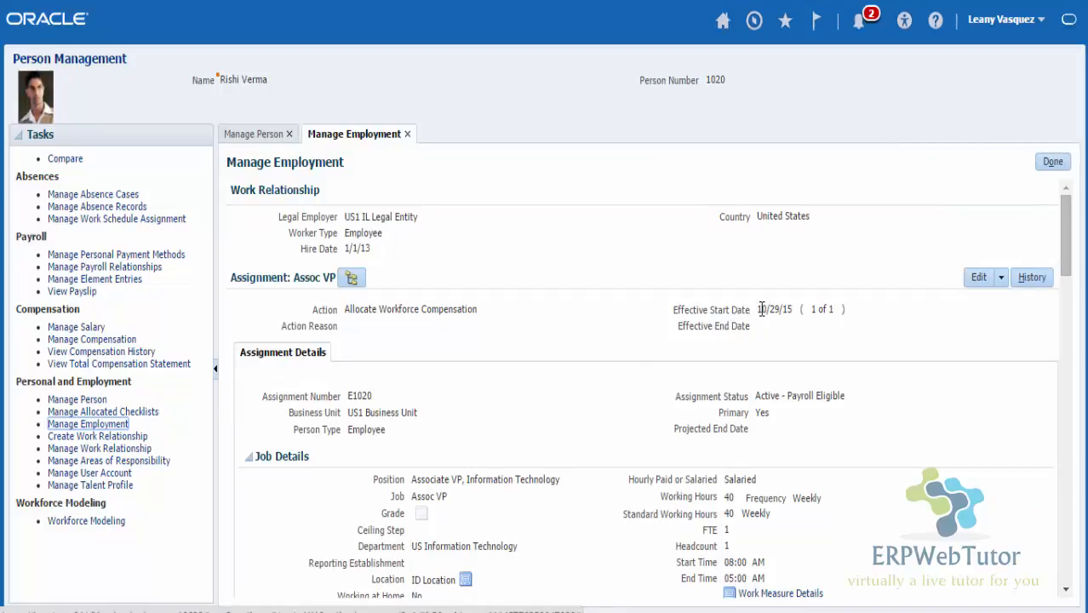
drag(758, 309, 797, 305)
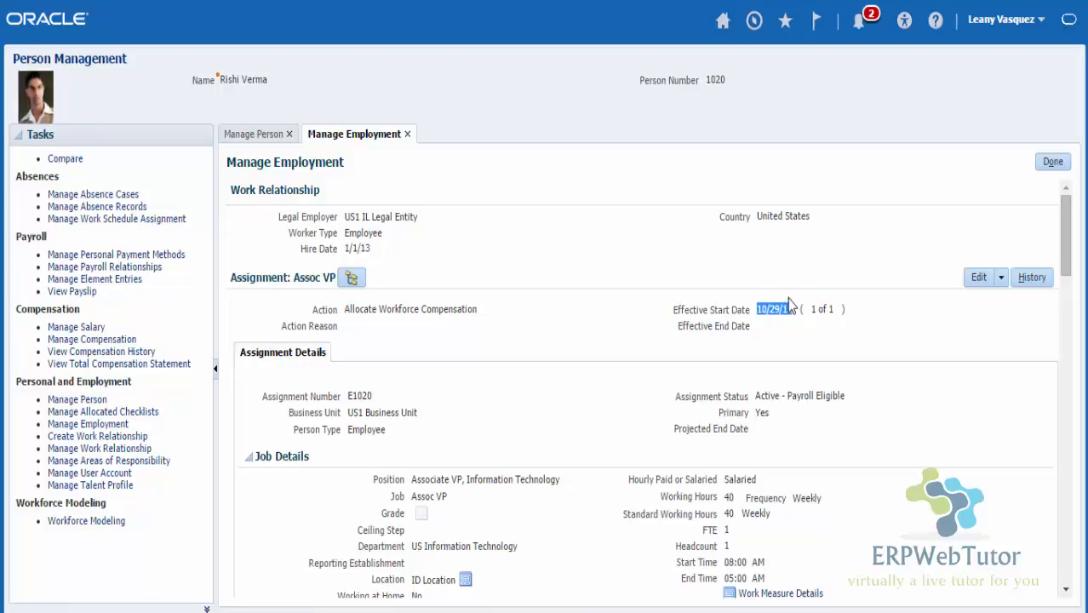
click(590, 343)
Review the assignment's position and other job details, and close the employment record
scroll(593, 345, down, 2)
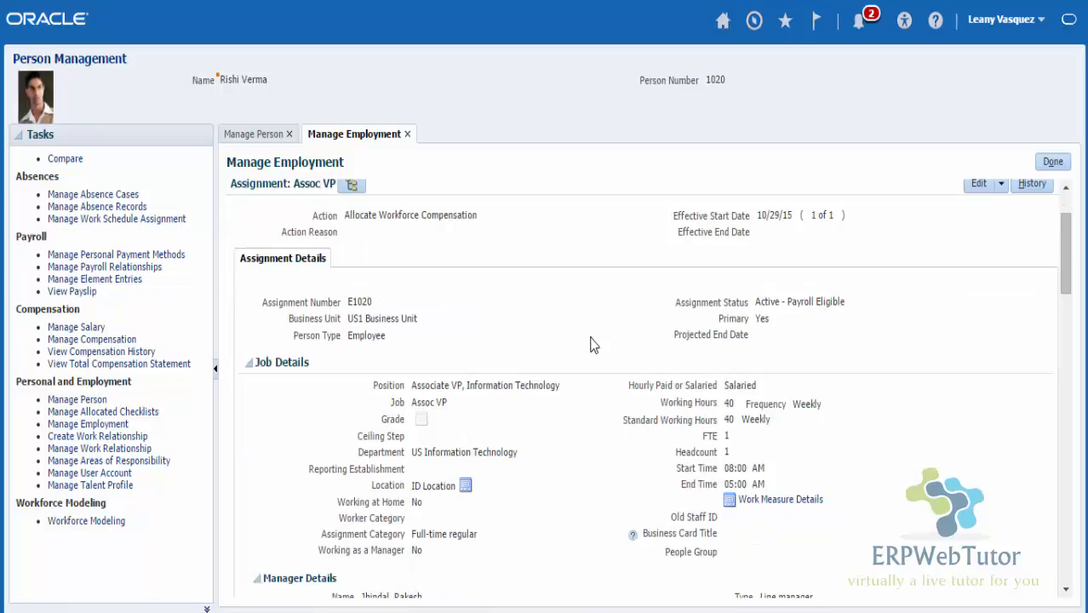
scroll(593, 345, down, 2)
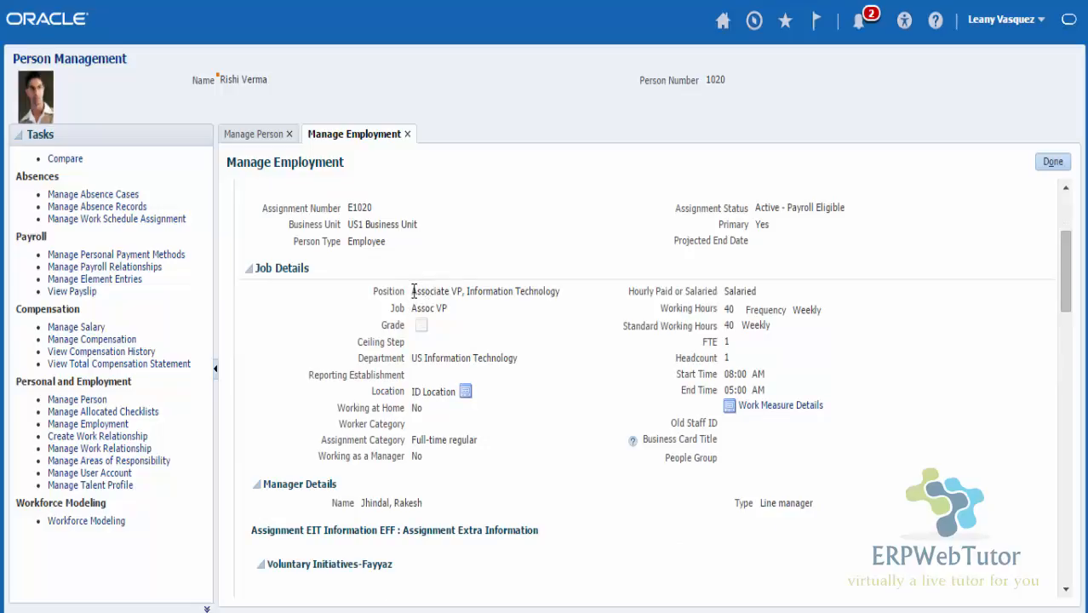
drag(414, 291, 562, 292)
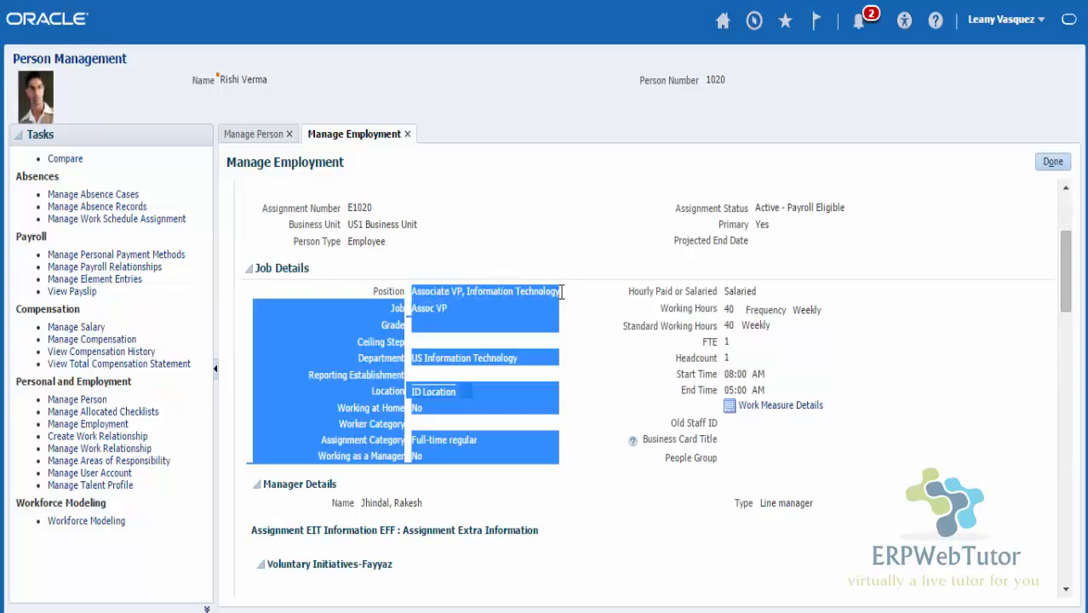
click(533, 344)
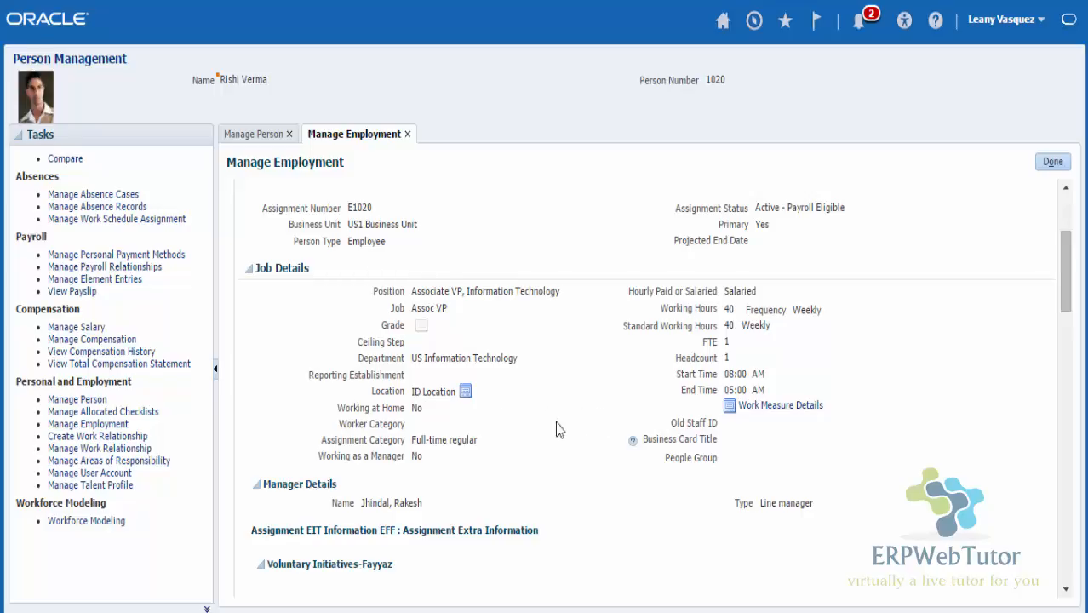
scroll(538, 485, up, 3)
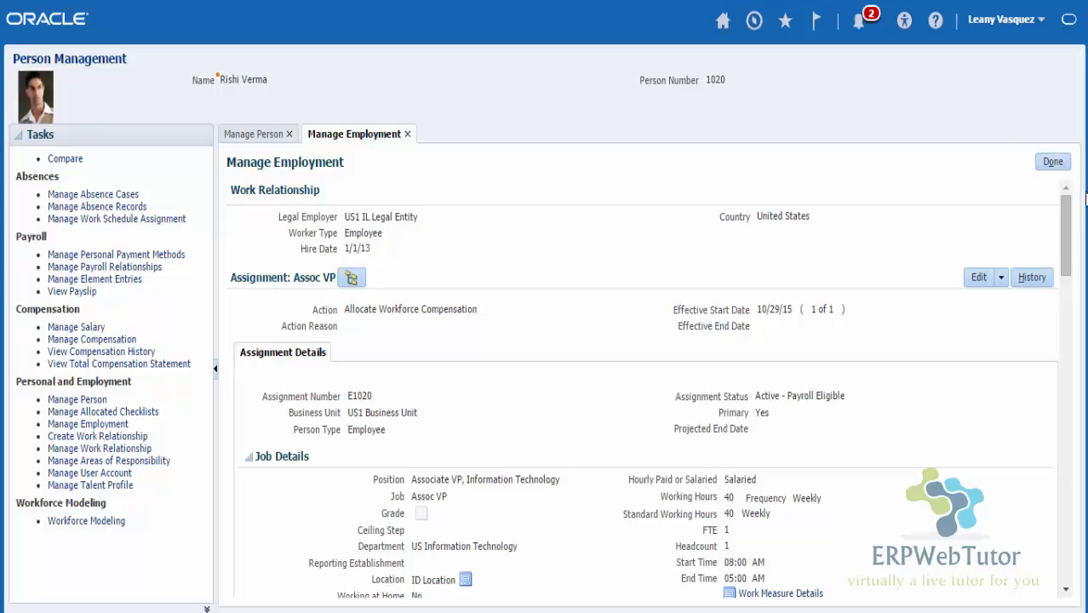
click(1053, 162)
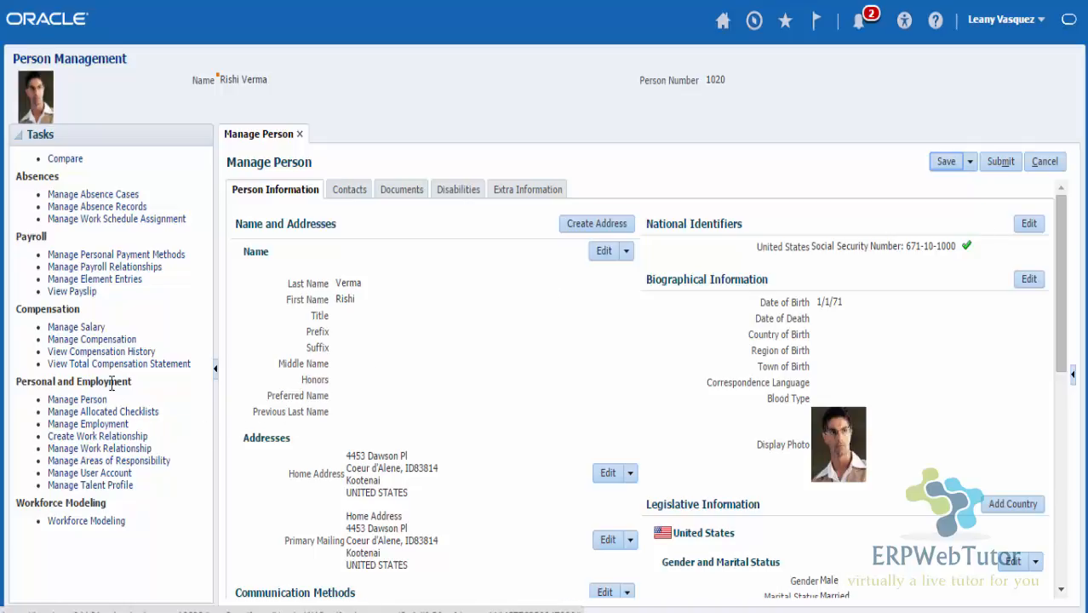
Review the employee's transferred salary record and its adjustment percentage in Manage Salary, and leave without saving
click(96, 329)
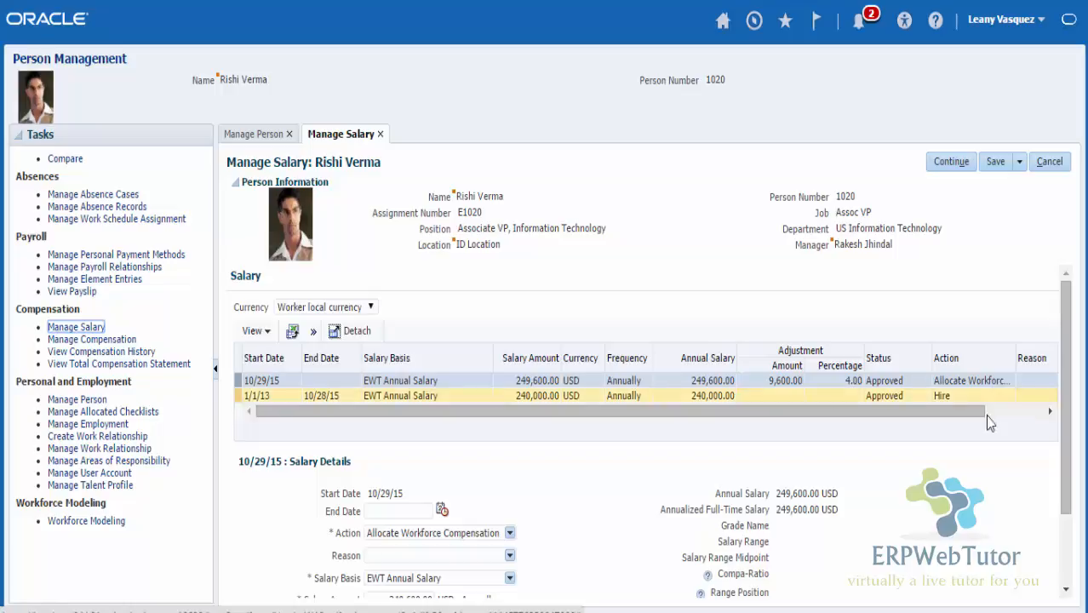
scroll(905, 542, down, 2)
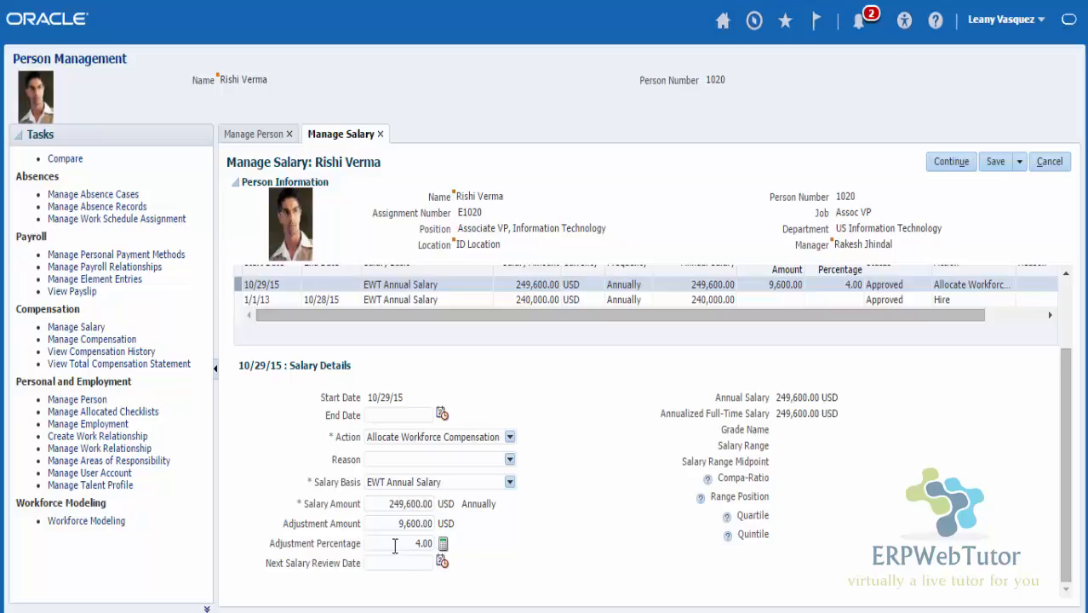
drag(395, 546, 419, 539)
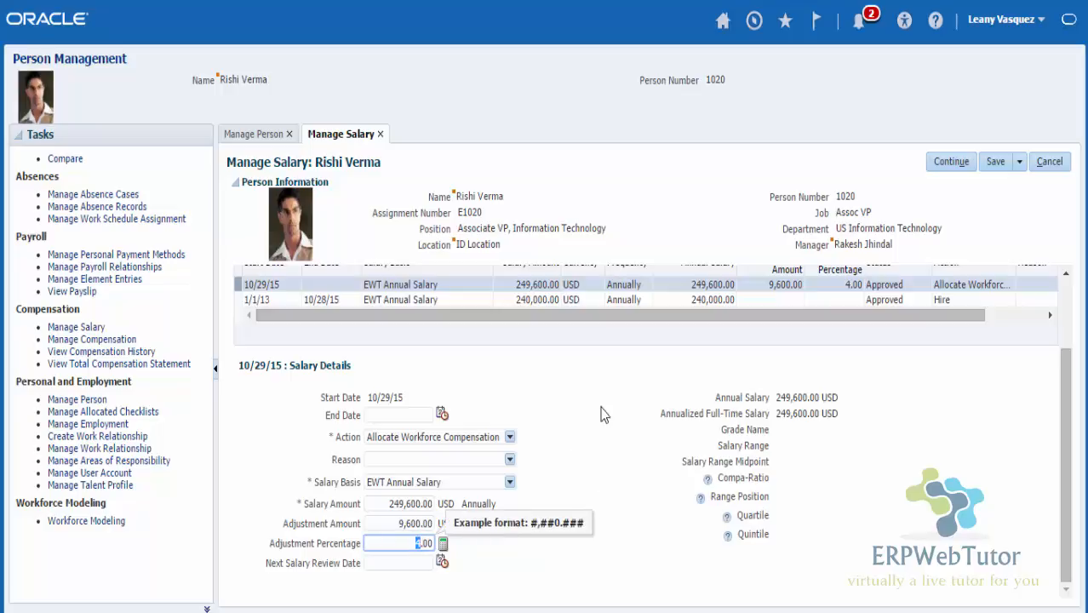
click(660, 411)
scroll(654, 436, up, 2)
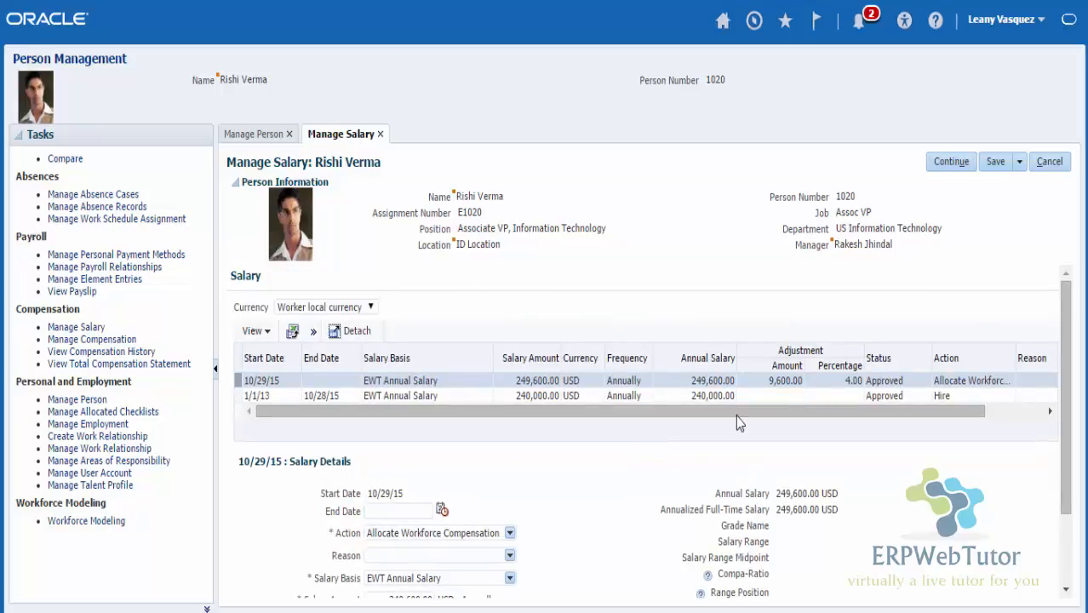
click(1054, 166)
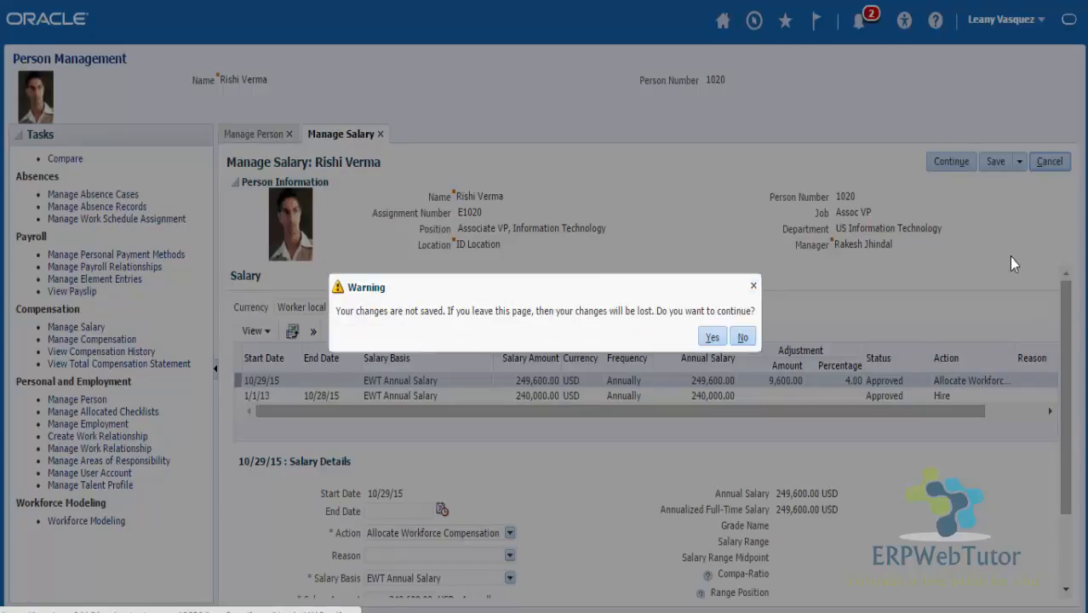
click(712, 338)
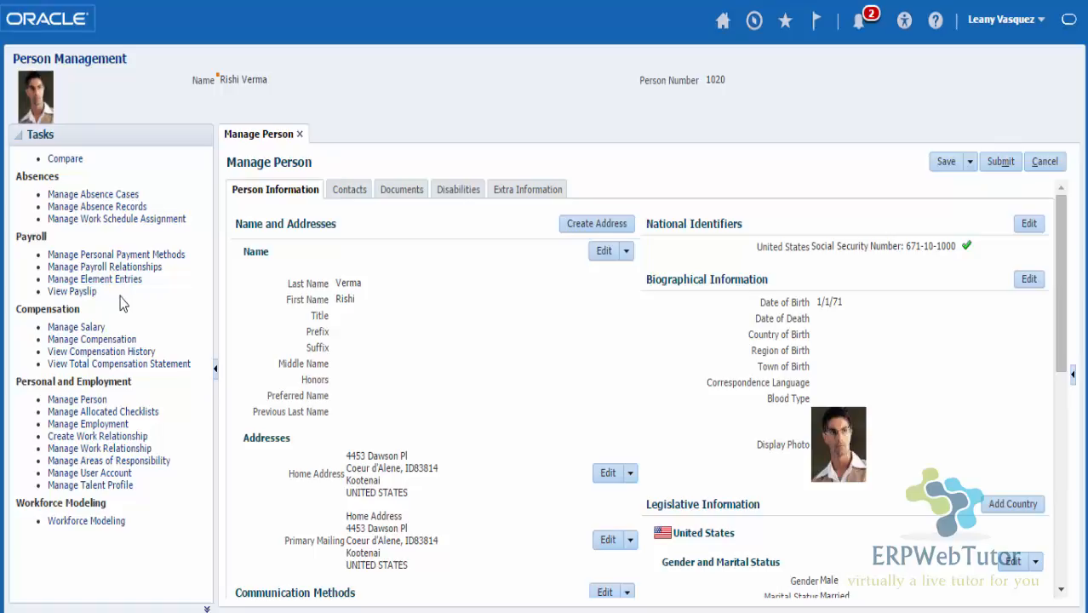
Open the employee's element entries and select the Annual Bonus entry for checking
click(136, 338)
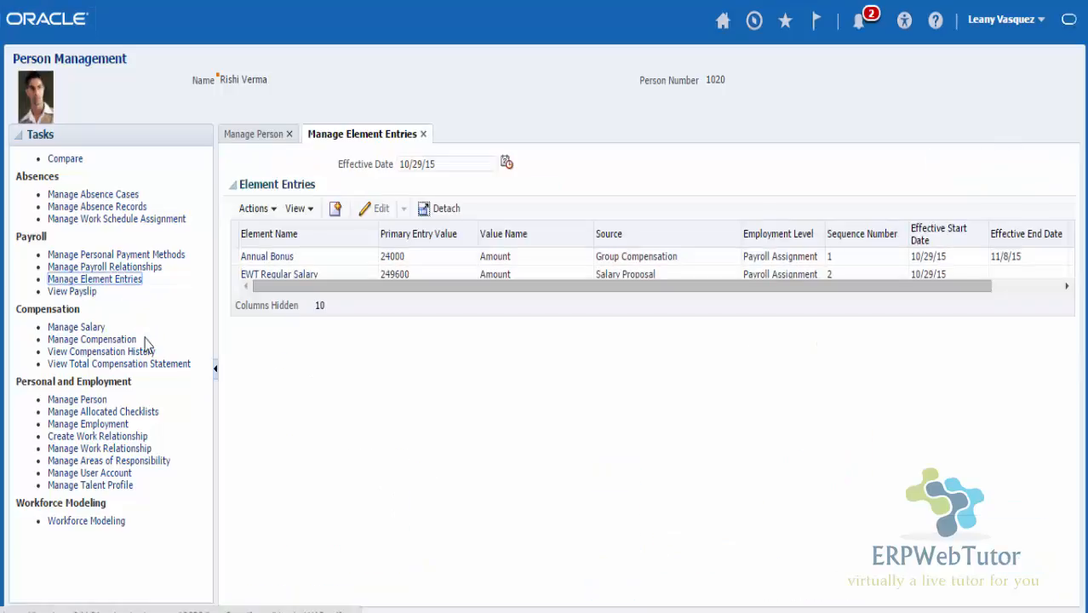
click(246, 263)
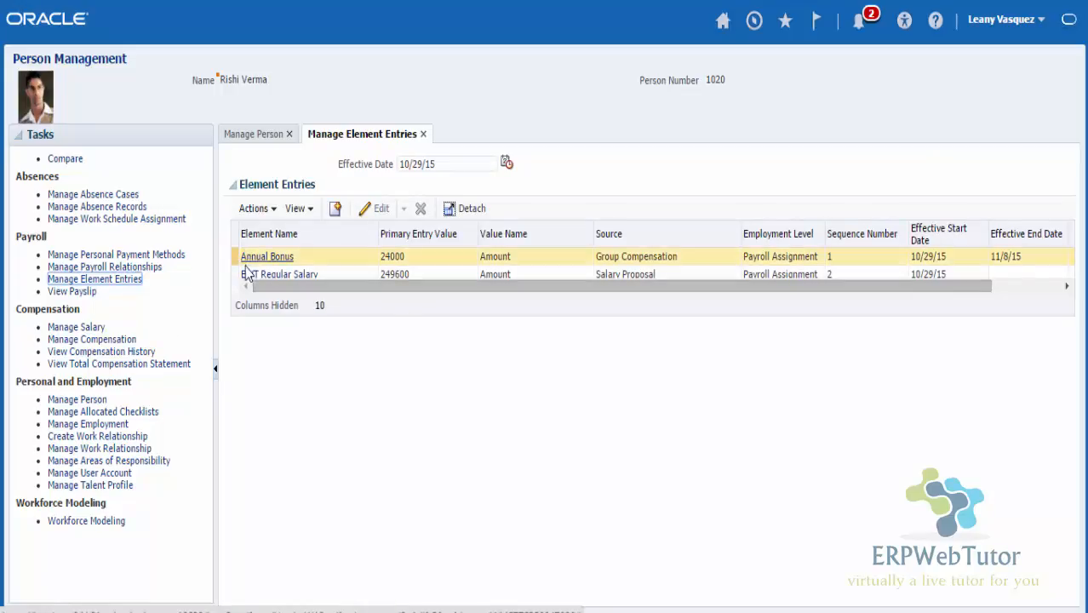